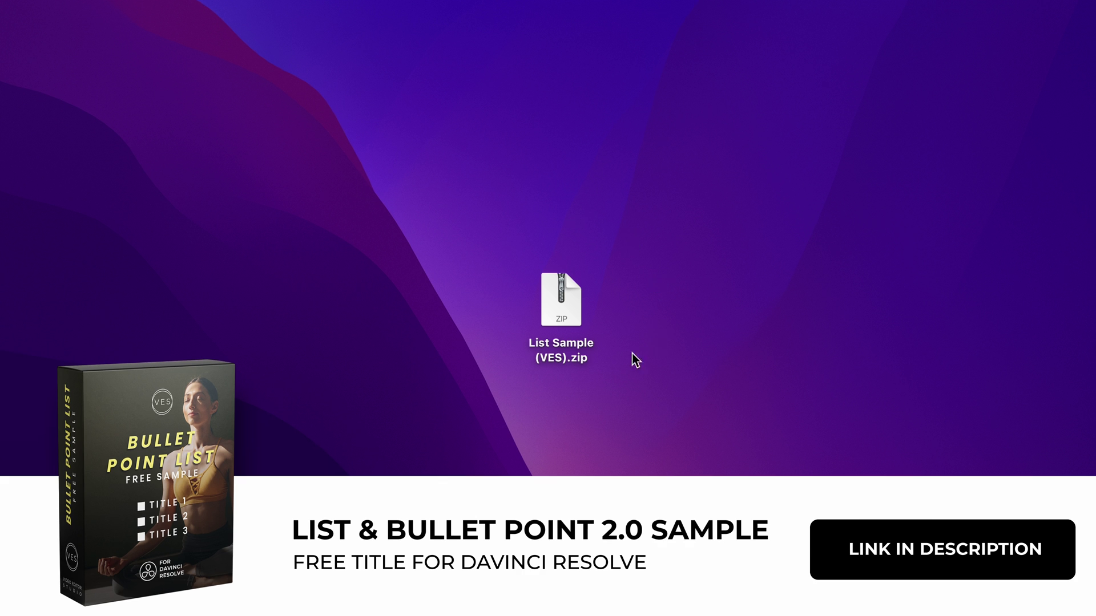
Extract and open the List Sample (VES) folder, previewing its Licence and installation PDFs.
double_click(552, 303)
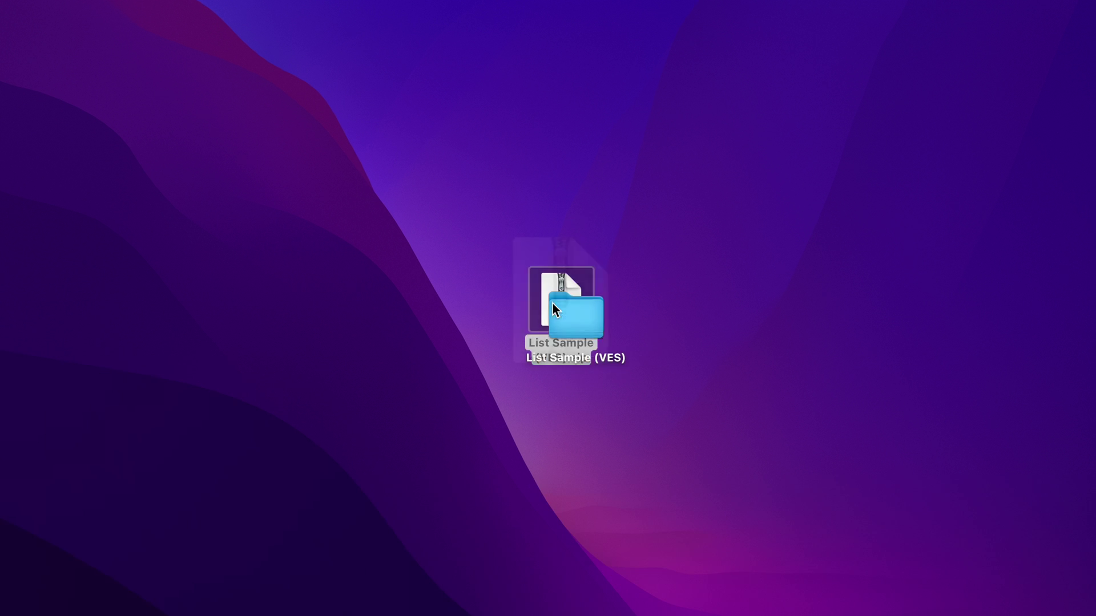
double_click(577, 315)
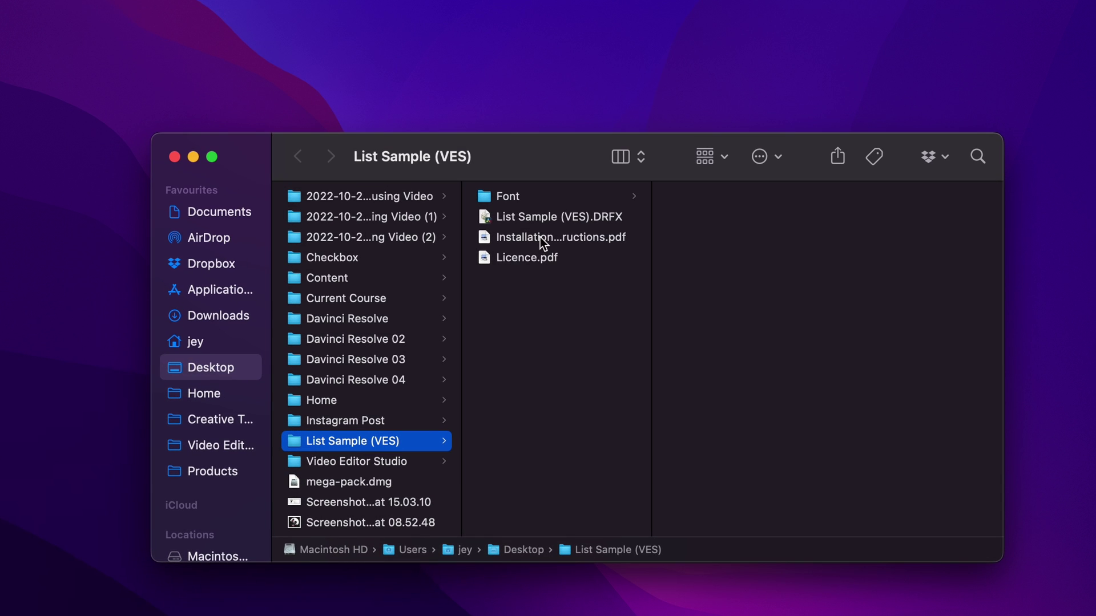
click(489, 101)
click(532, 240)
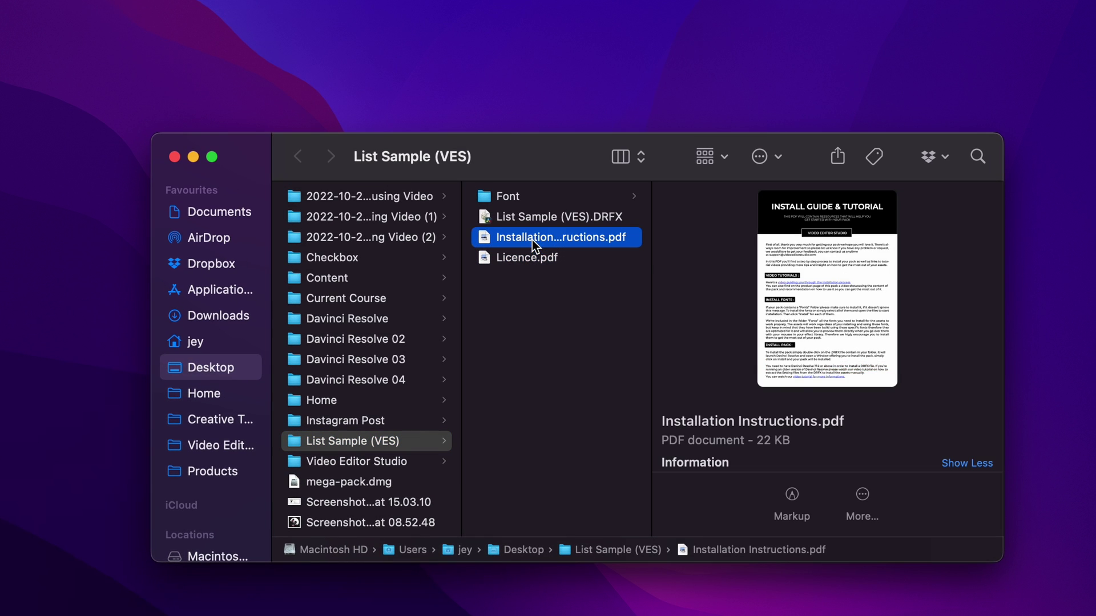
click(551, 217)
Browse the Font folder, select all 18 Poppins fonts, then open List Sample (VES).DRFX.
click(556, 197)
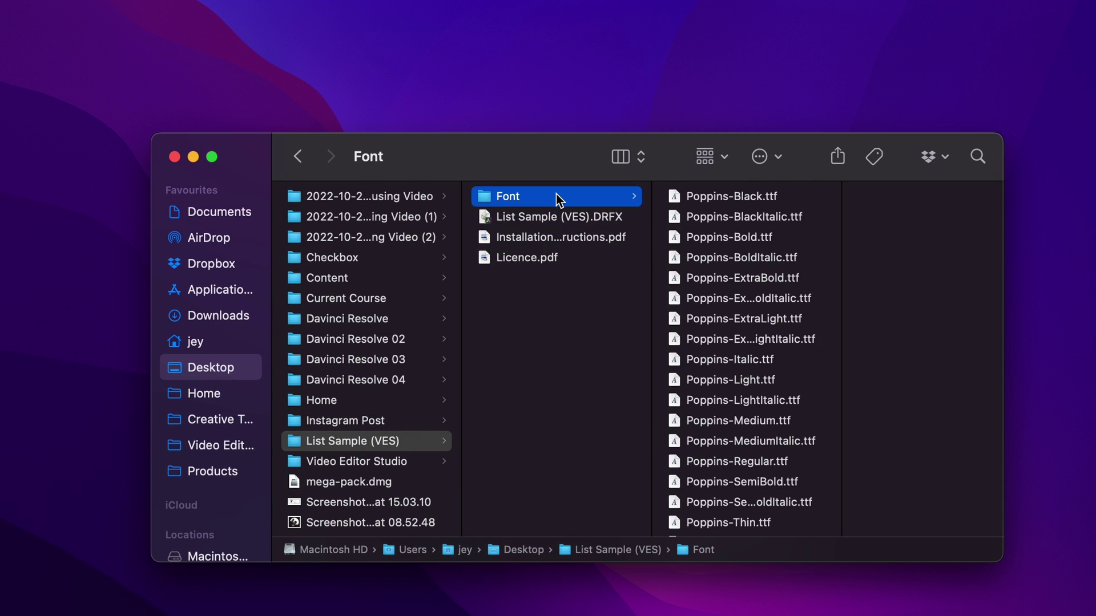
click(715, 196)
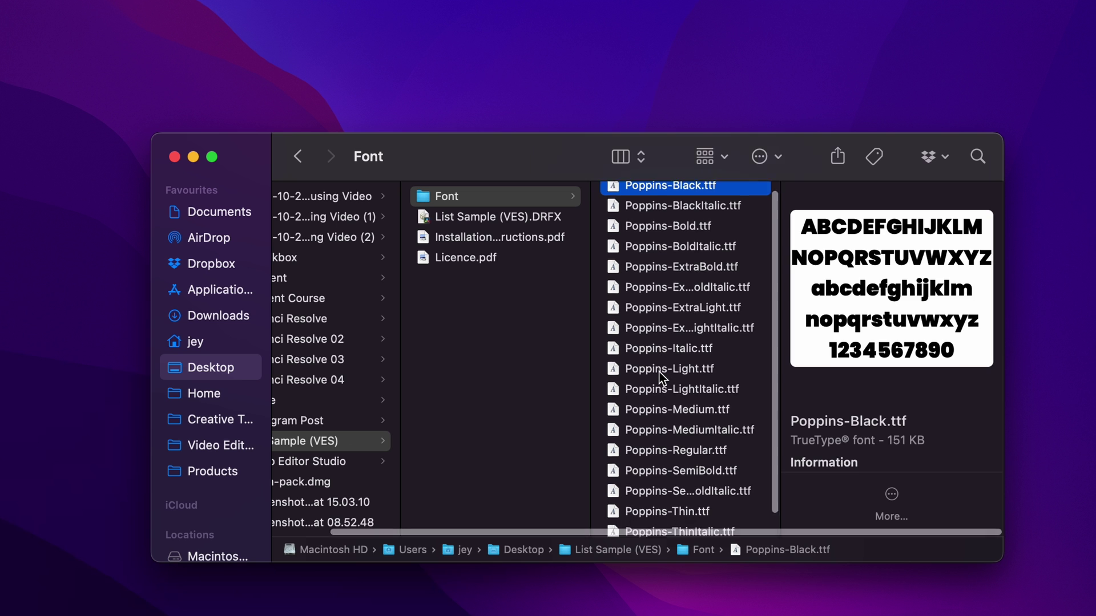
scroll(660, 374, down, 2)
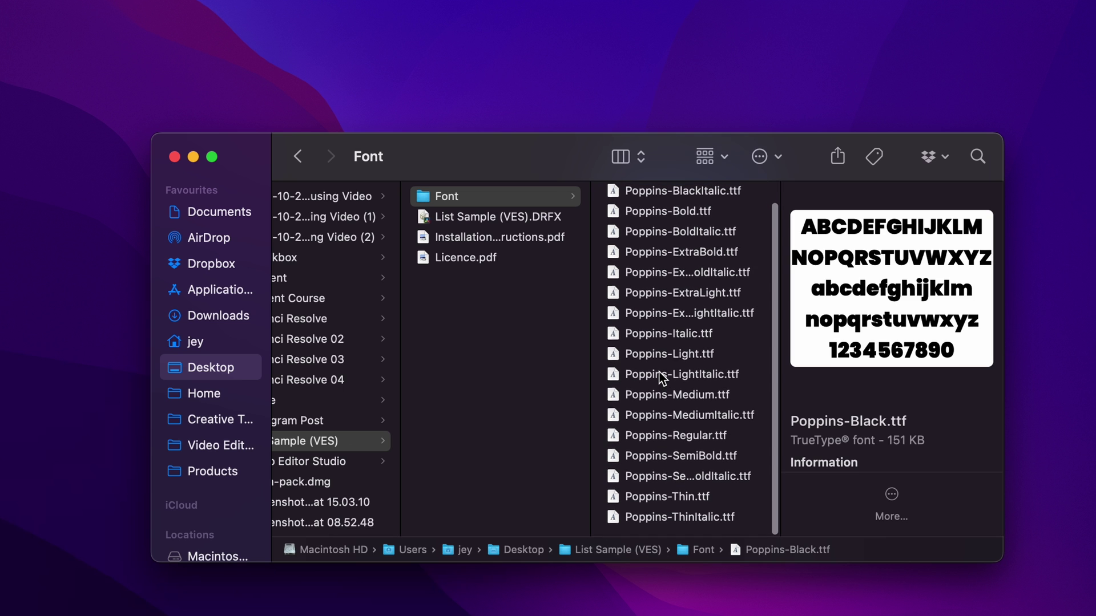
shift+click(643, 519)
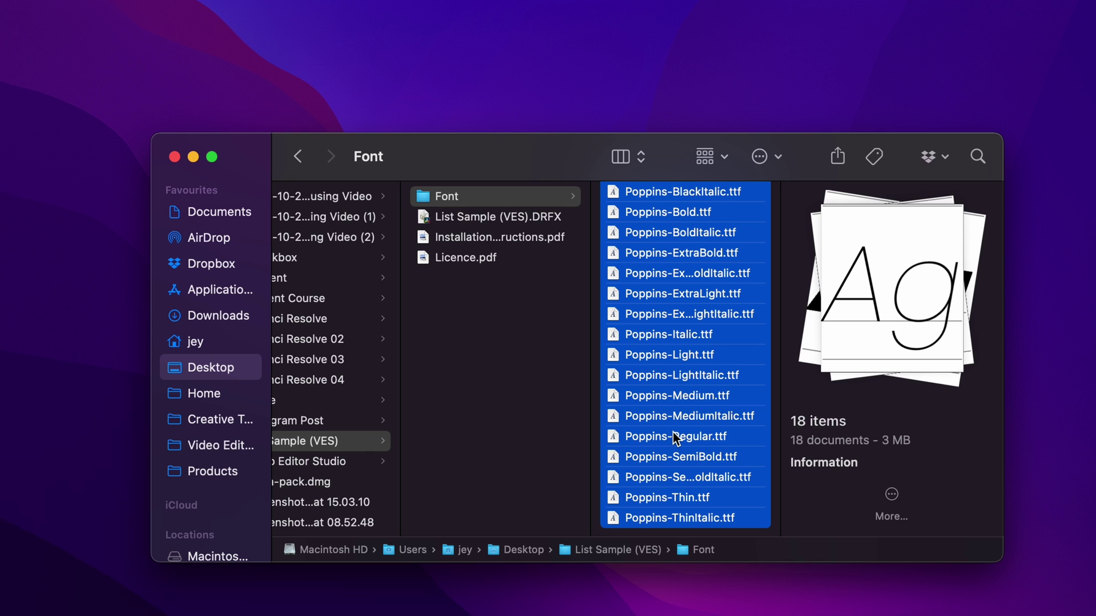
click(542, 218)
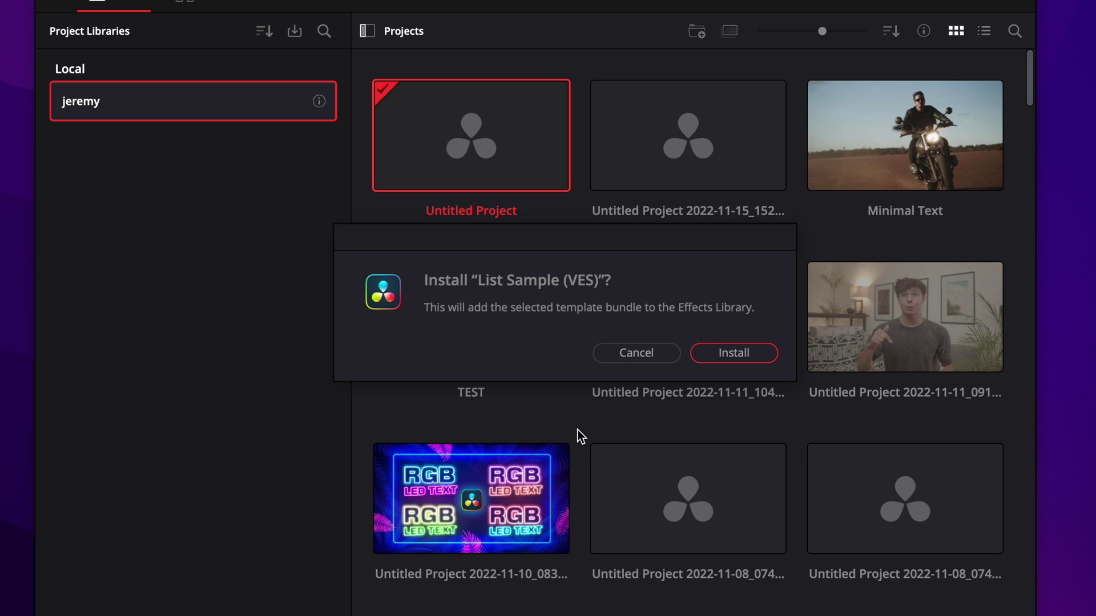
Confirm the Install prompt for the List Sample (VES) bundle in DaVinci Resolve.
click(749, 351)
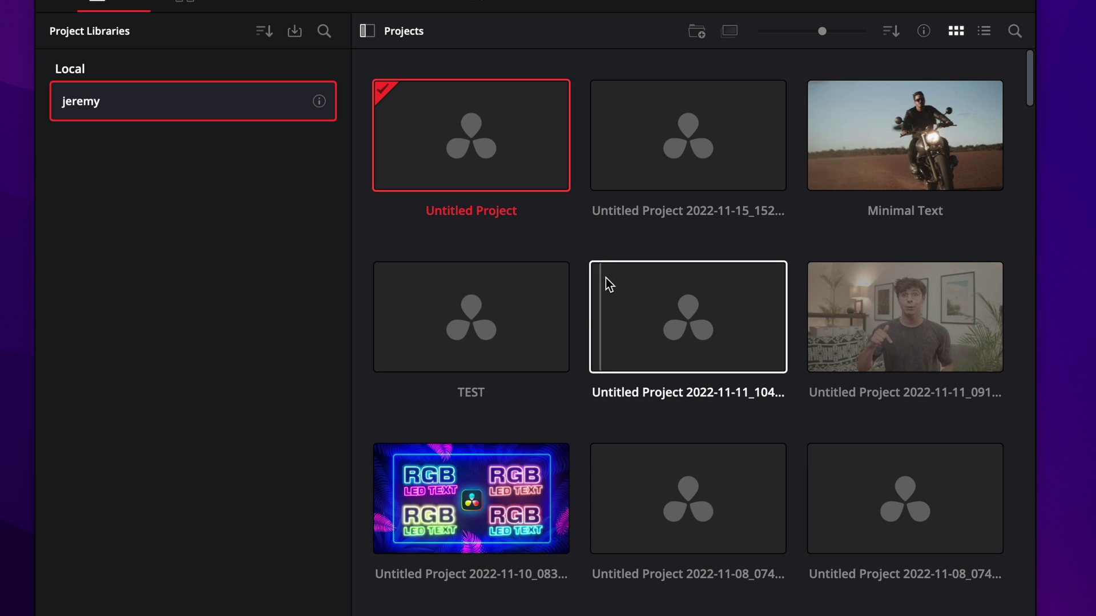
Open Untitled Project on the Edit page and browse Titles > Video Editor Studio > Sample.
double_click(511, 160)
key(shift+4)
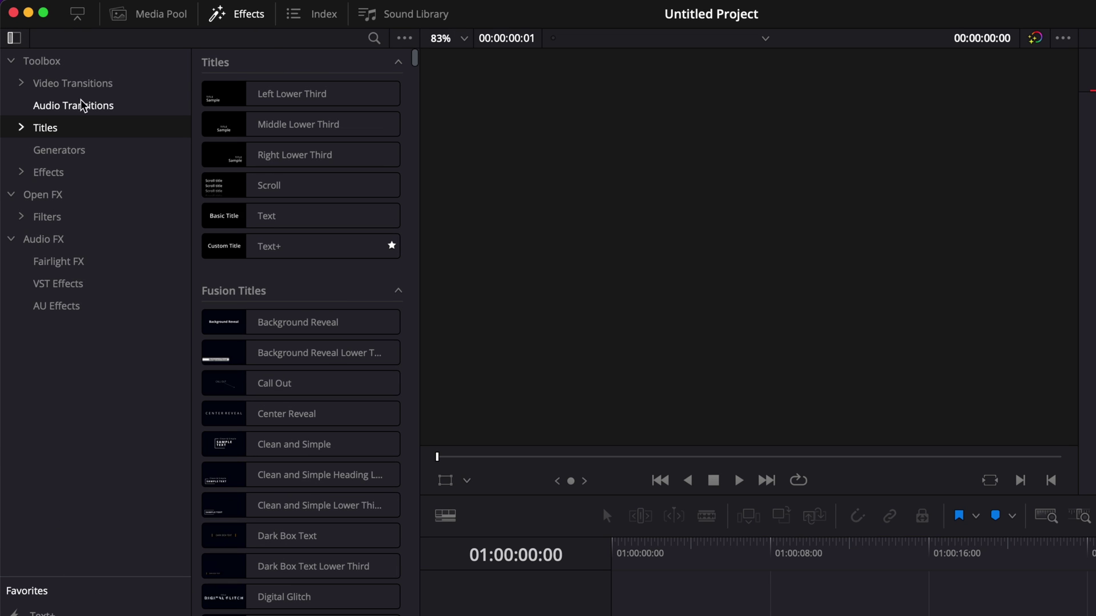
click(21, 128)
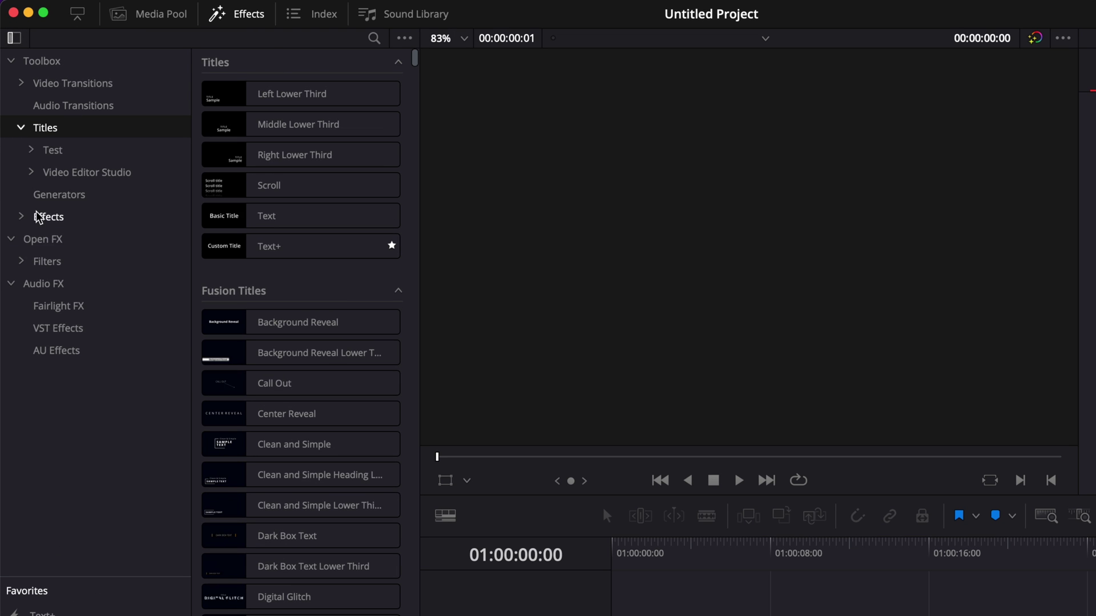
click(32, 172)
scroll(80, 371, down, 12)
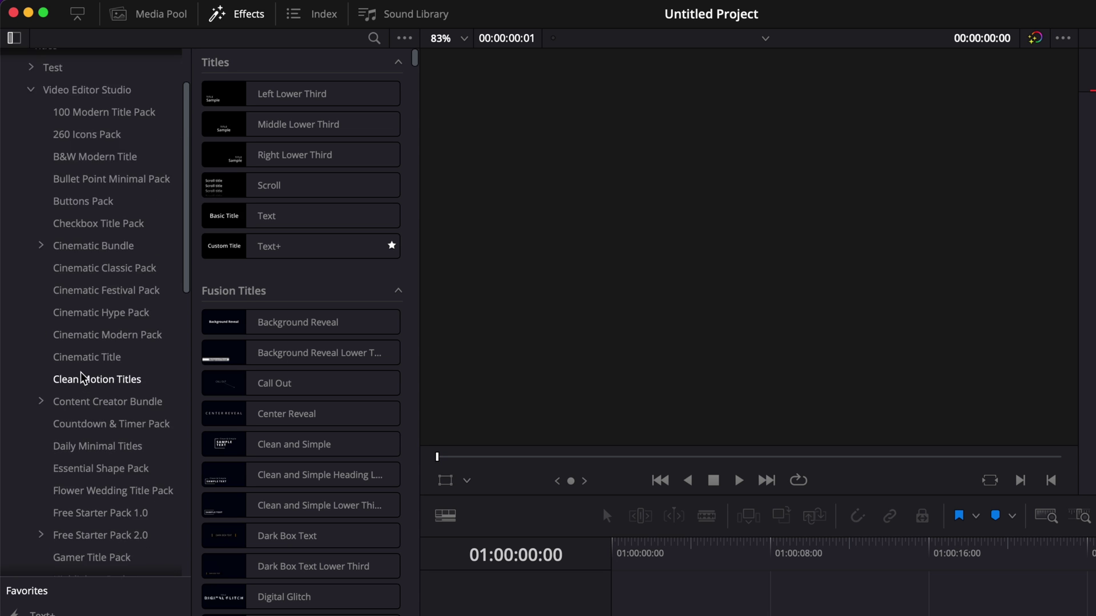
click(70, 299)
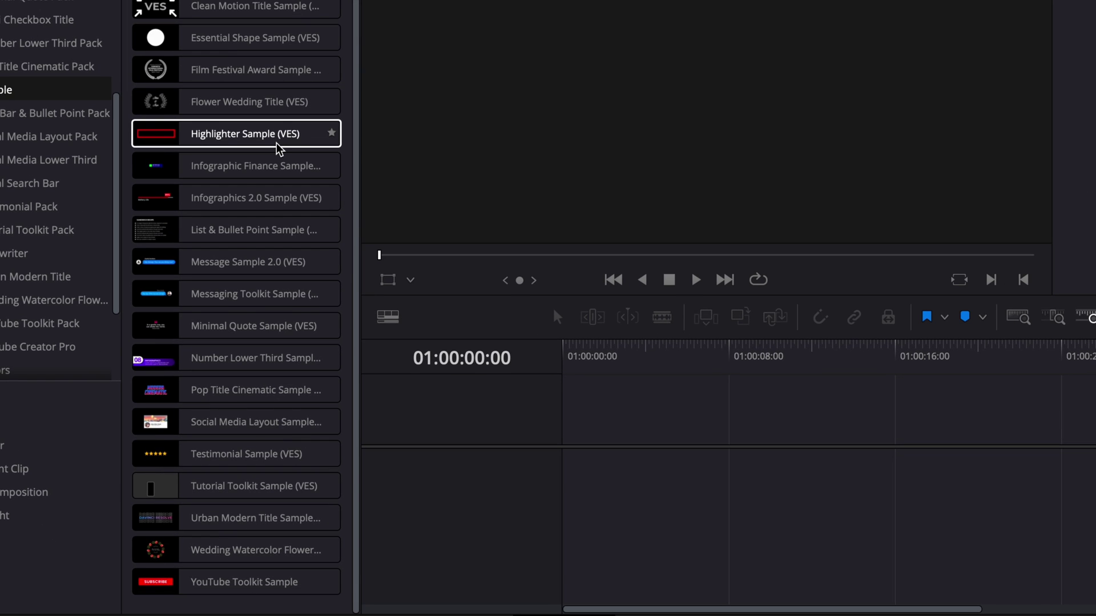
scroll(277, 147, up, 2)
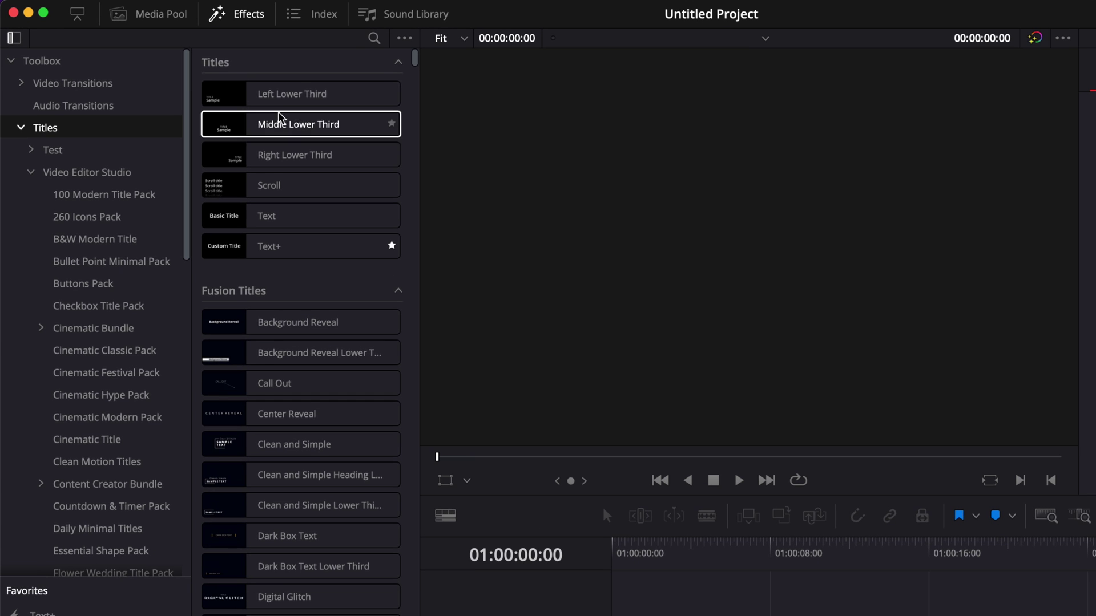
Search the Effects library for 'sampl' to find List & Bullet Point Sample (VES).
click(373, 38)
text(sa)
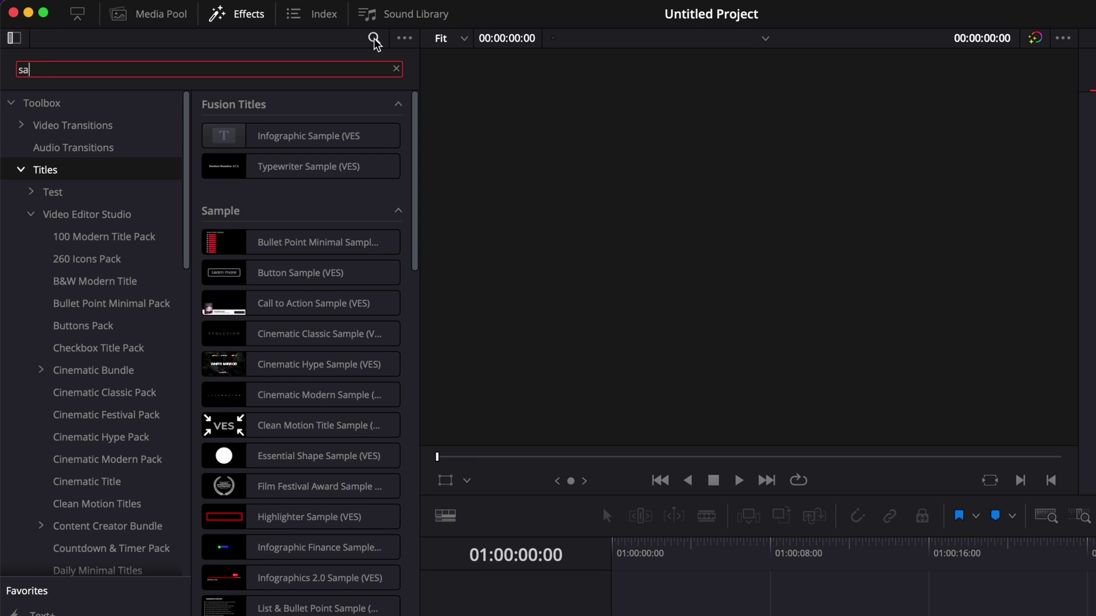
text(mpl)
scroll(318, 392, down, 3)
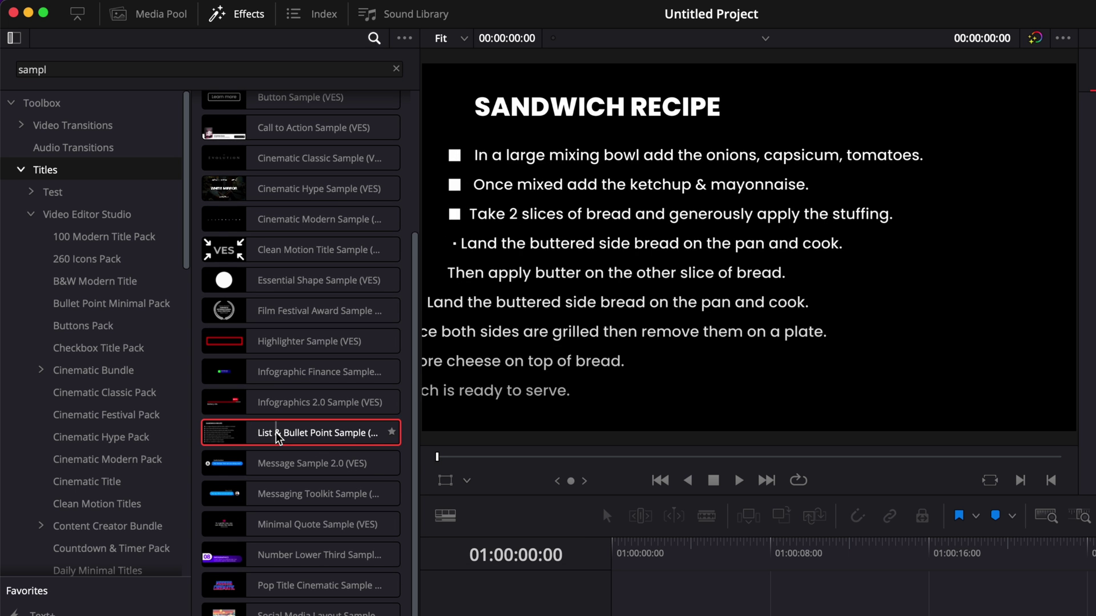
Drop List & Bullet Point Sample (VES) at the start of V1, hide Media Pool, and preview it.
drag(276, 432, 627, 615)
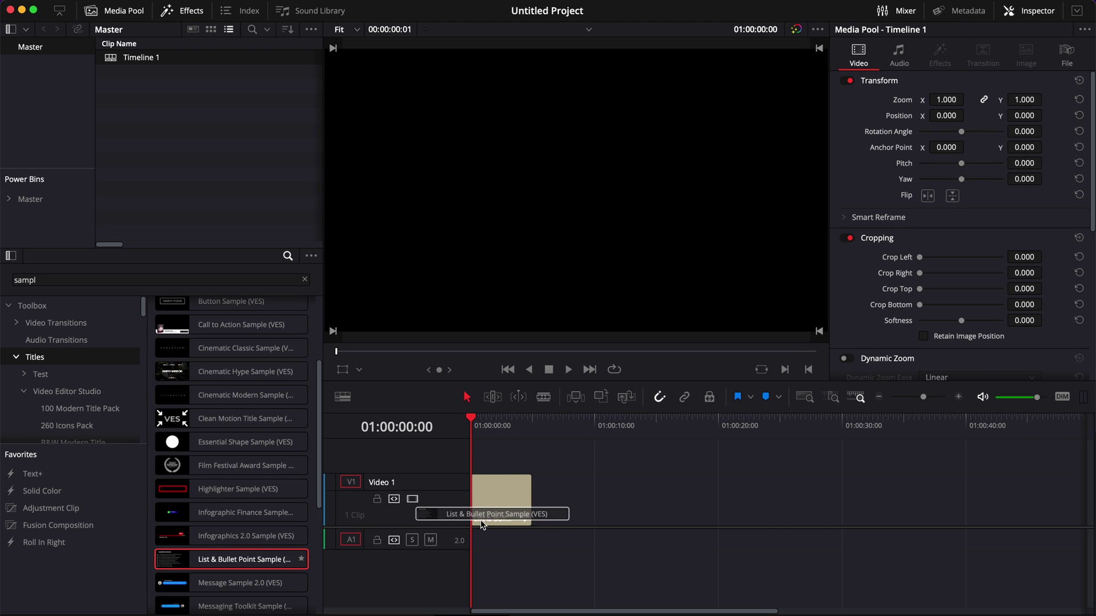
drag(482, 524, 482, 524)
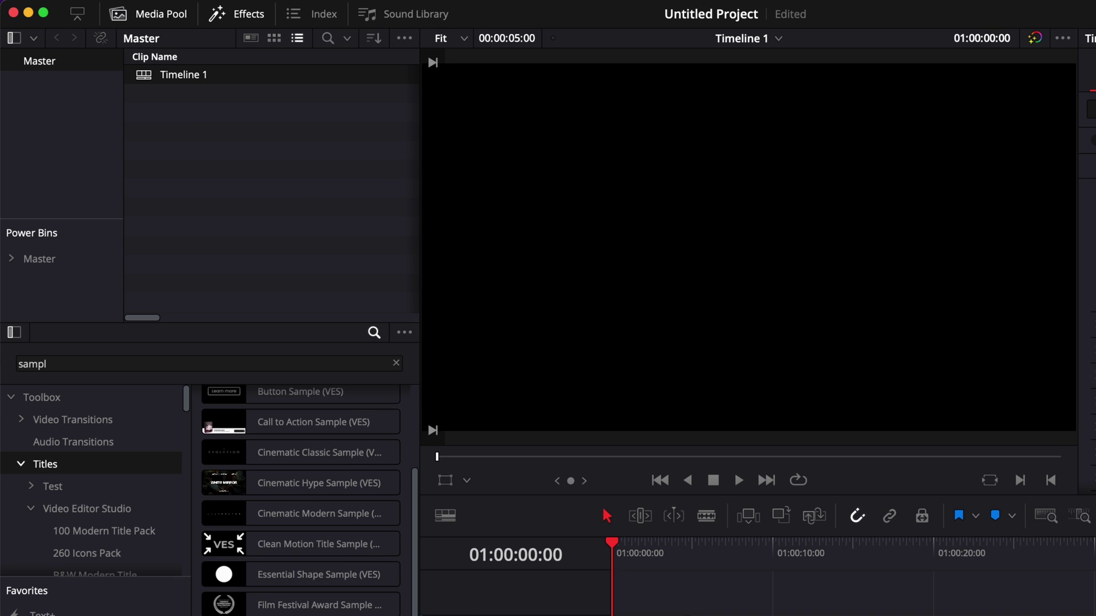
click(157, 16)
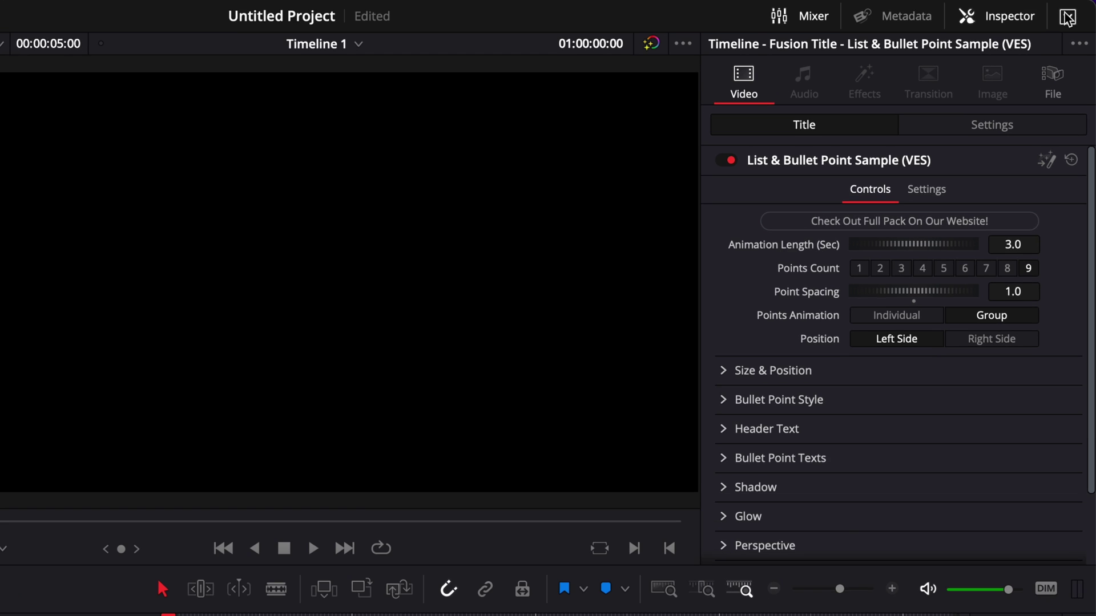
click(1076, 10)
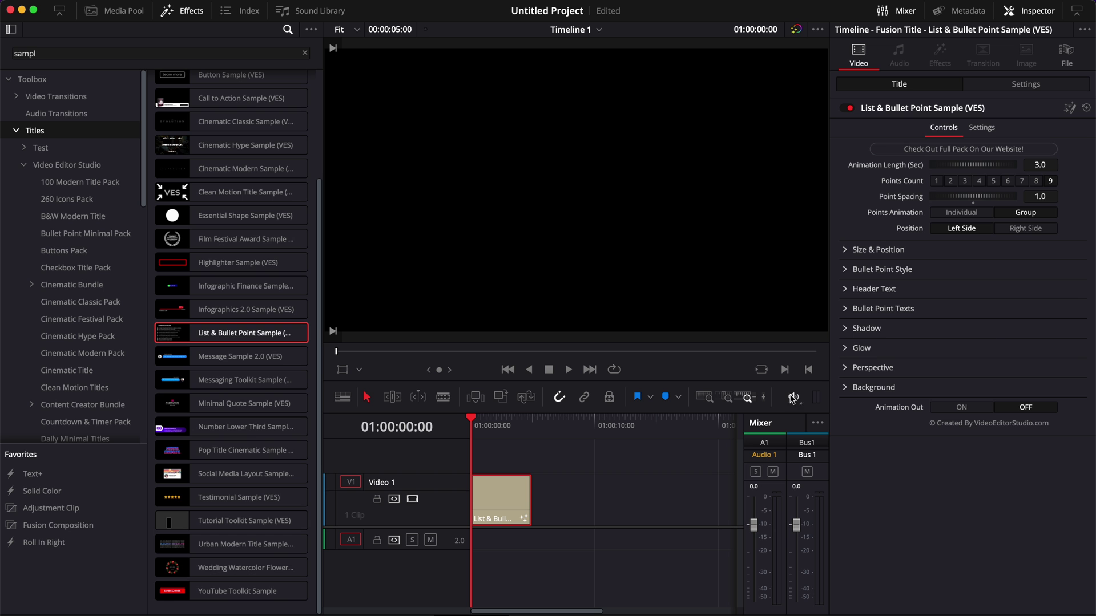
key(space)
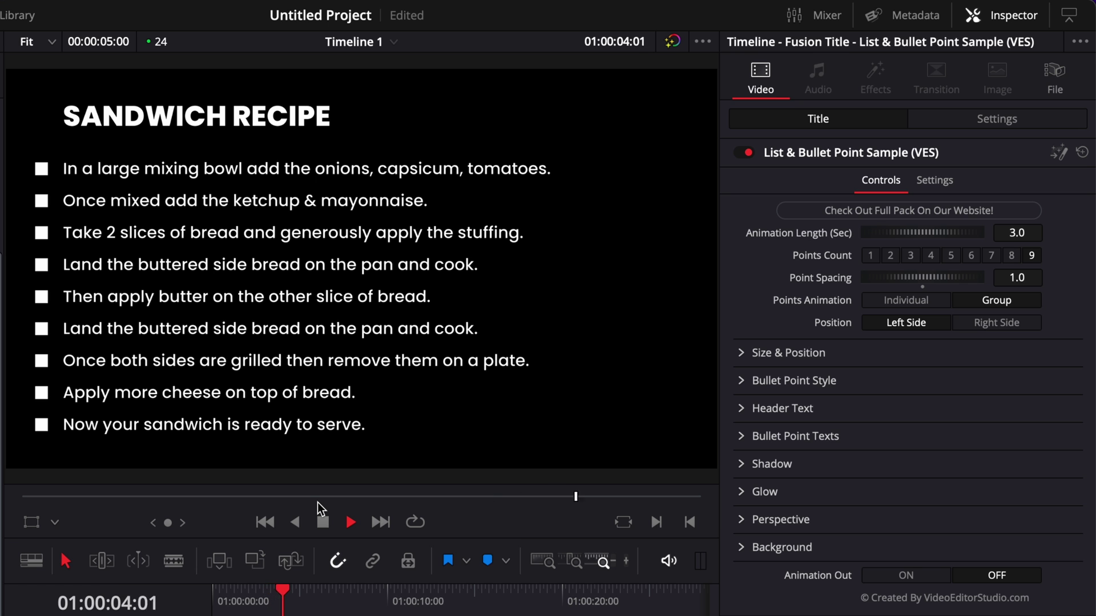
key(space)
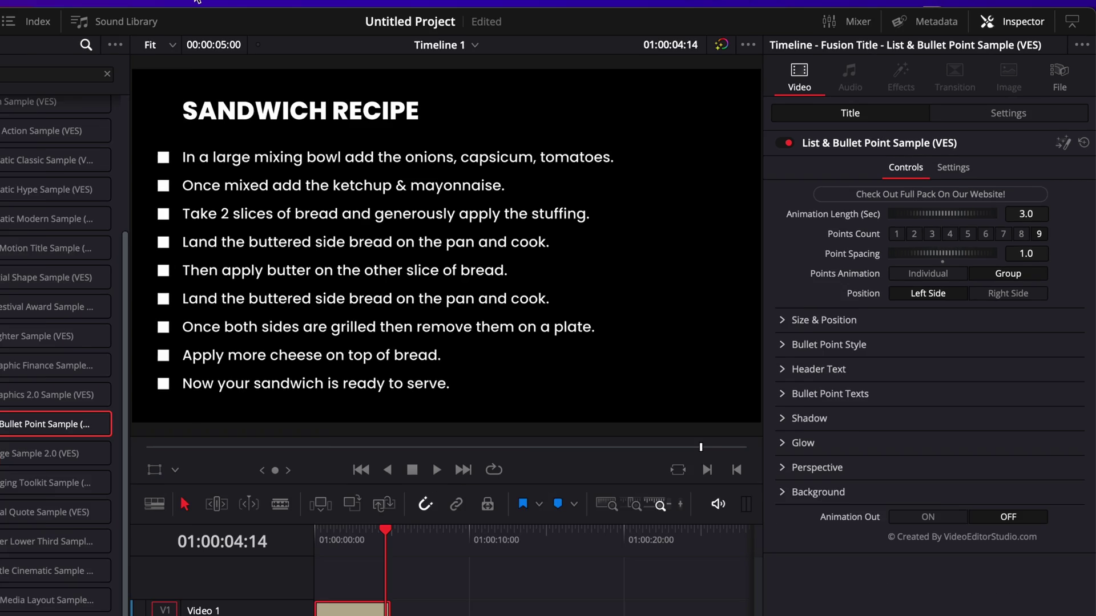
Set the playback render cache mode to User.
click(74, 0)
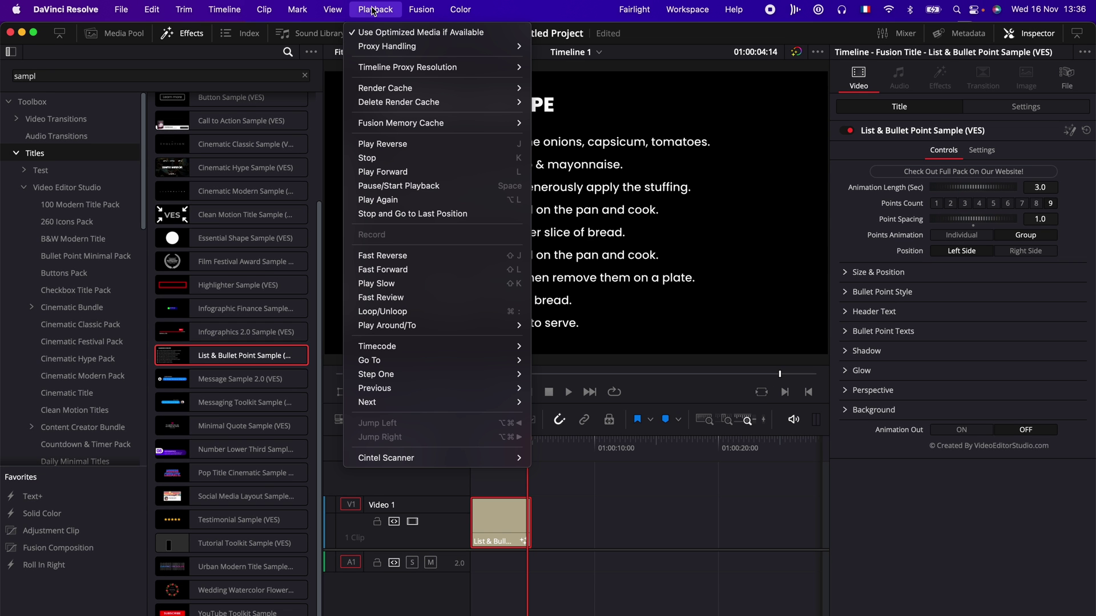
mouse_move(385, 90)
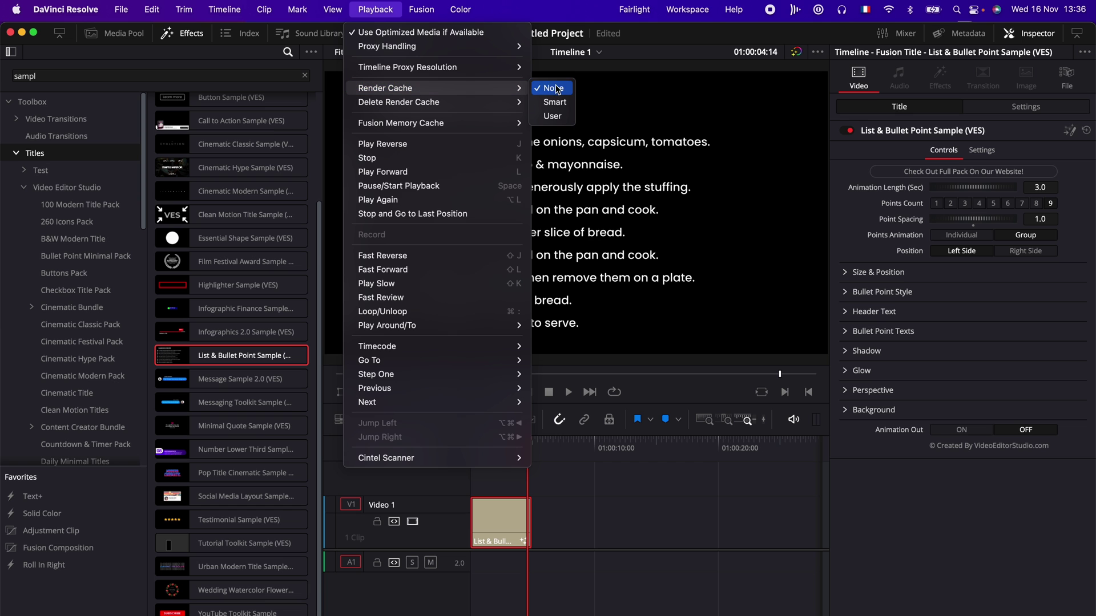
click(553, 116)
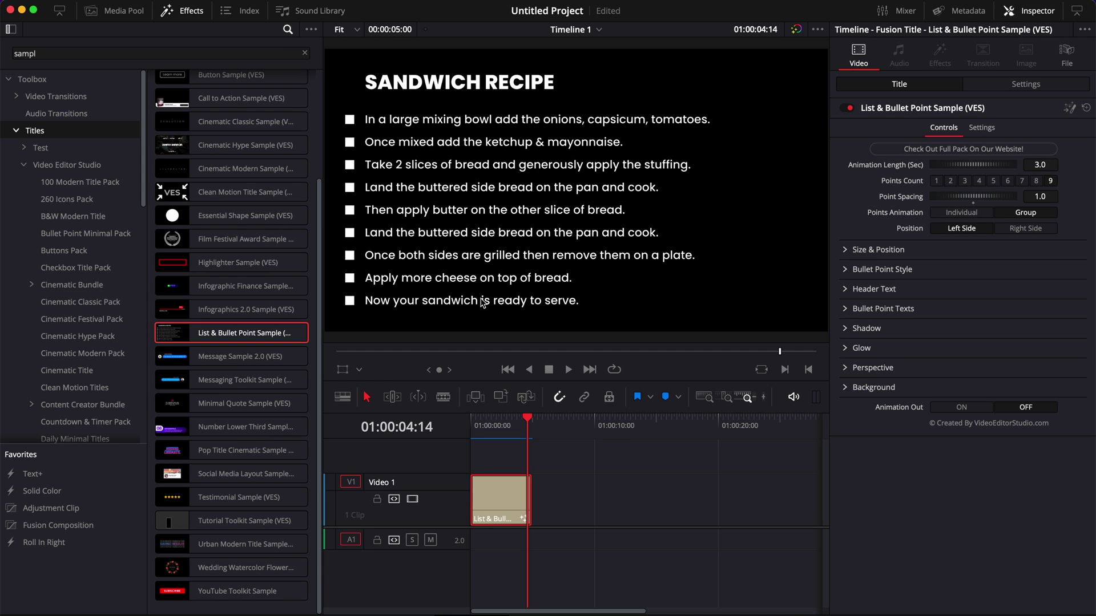
Play the title from the start, then stretch the clip to about 24 seconds (01:00:24).
click(477, 420)
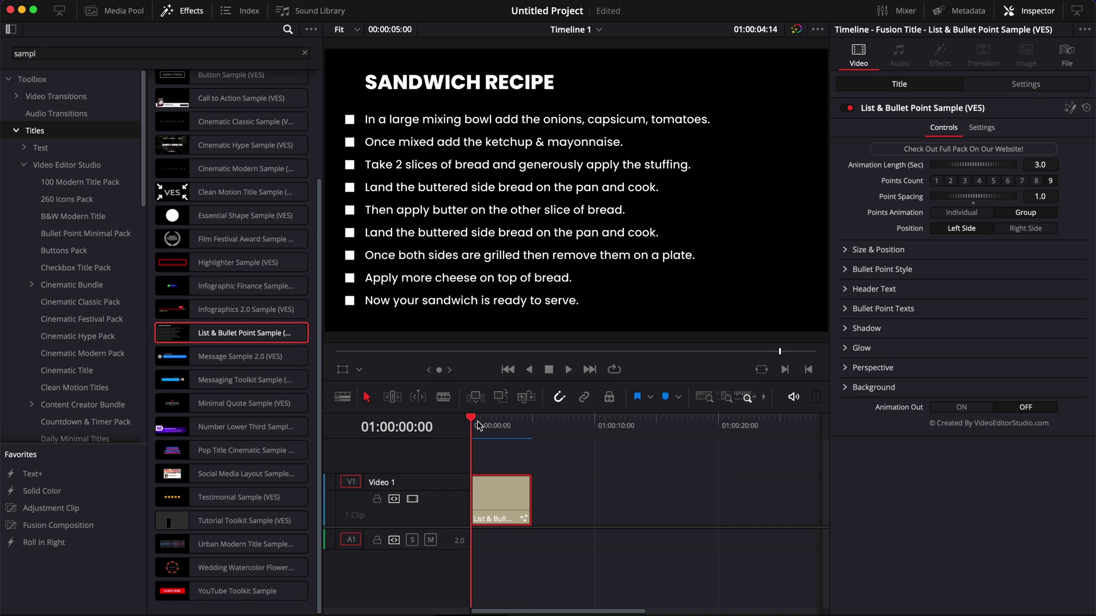
key(space)
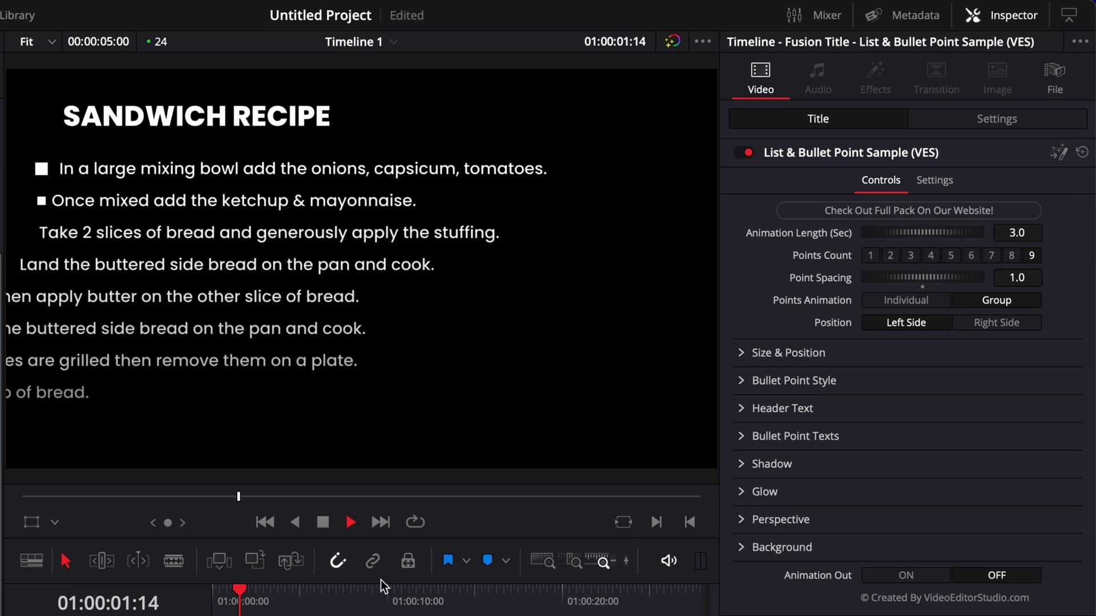
key(space)
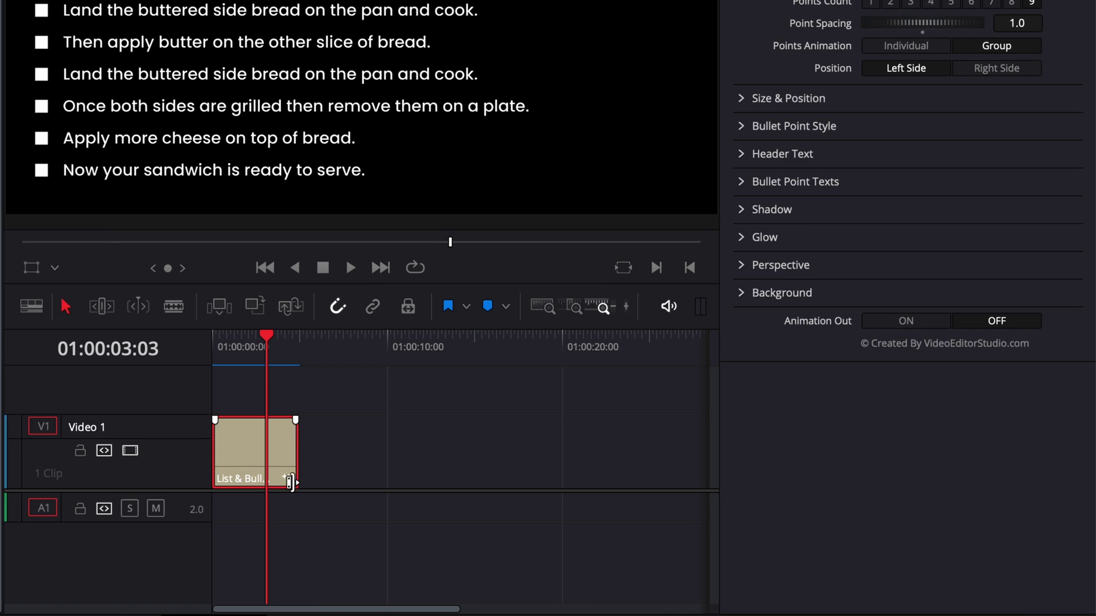
click(529, 514)
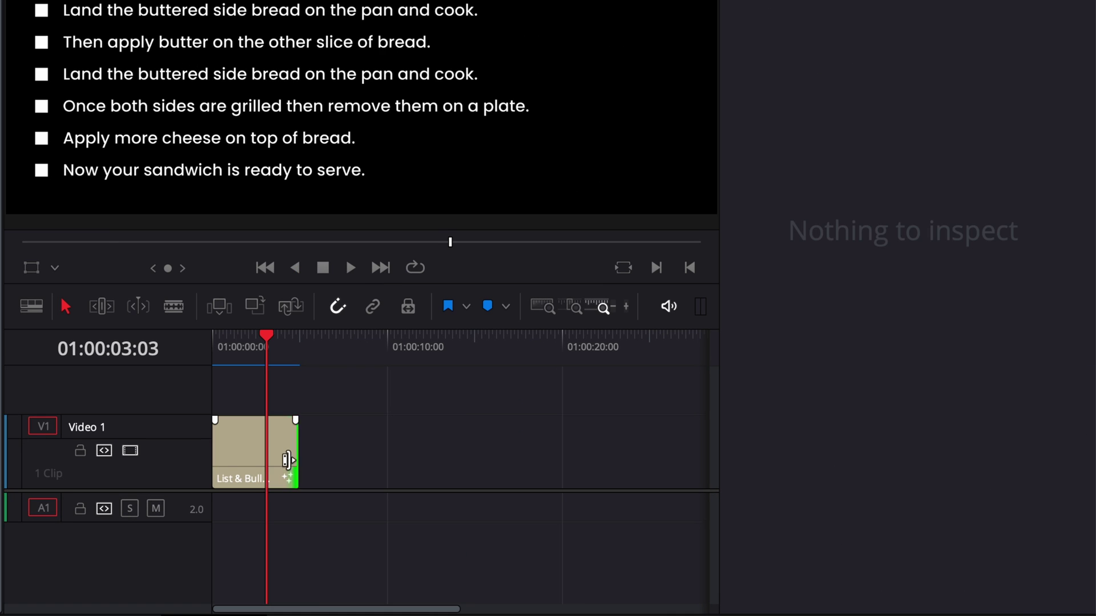
drag(529, 513, 771, 514)
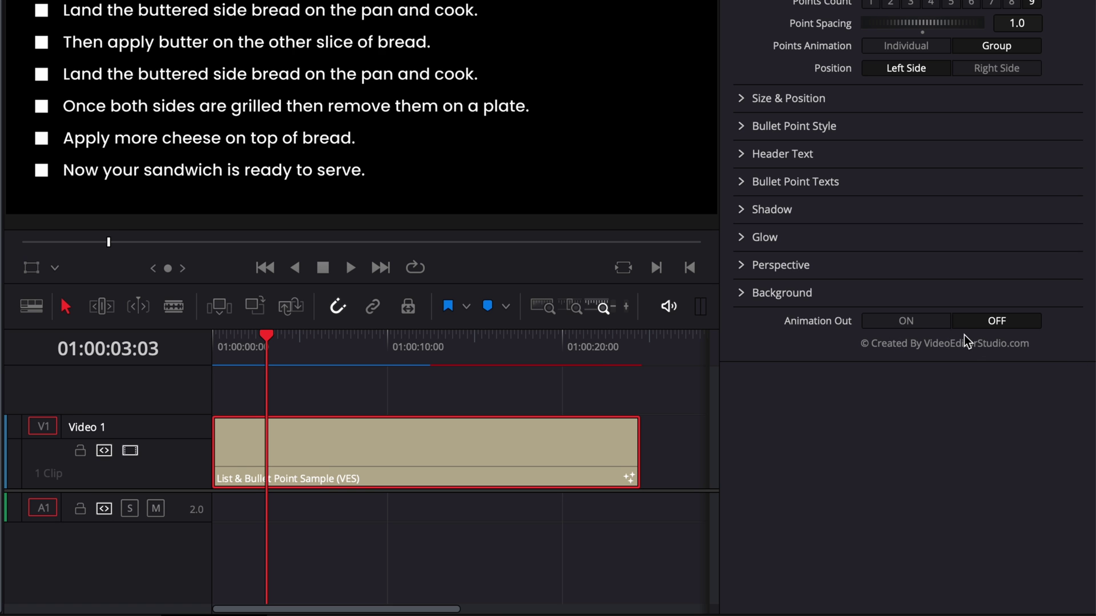
Keep Animation Out off, set Points Count 4, Point Spacing 1.21, and Points Animation Group.
click(997, 320)
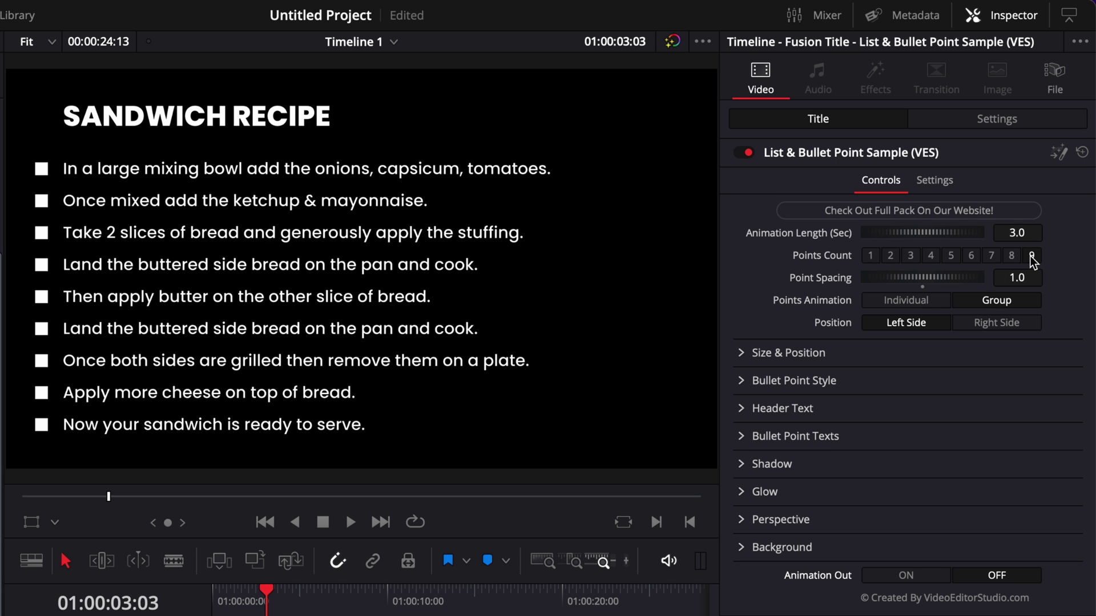
click(932, 258)
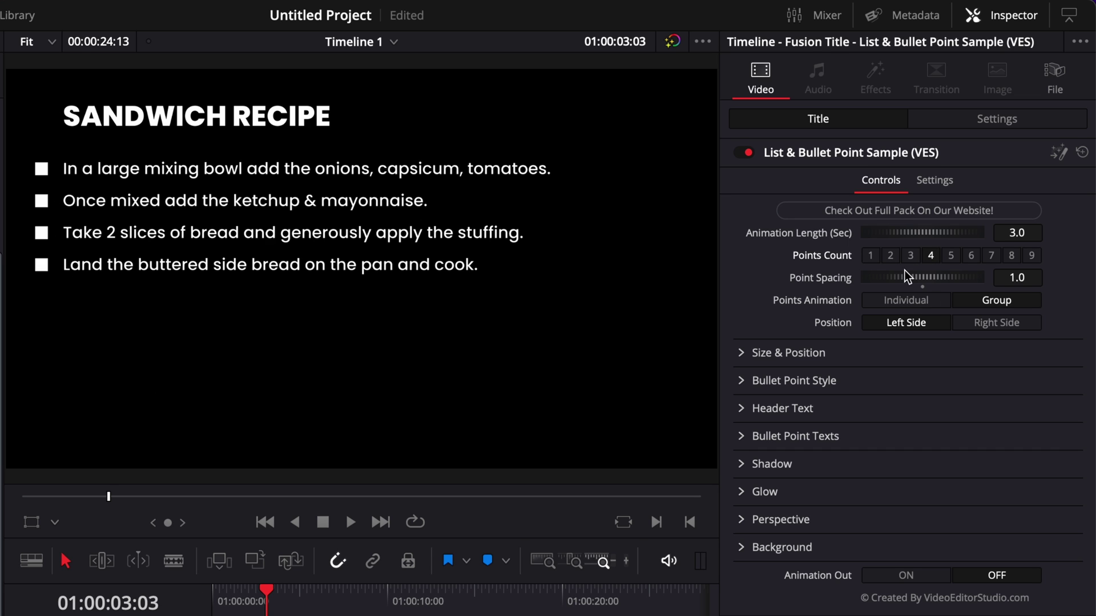
mouse_move(902, 278)
mouse_down()
mouse_move(930, 277)
mouse_move(917, 281)
mouse_up()
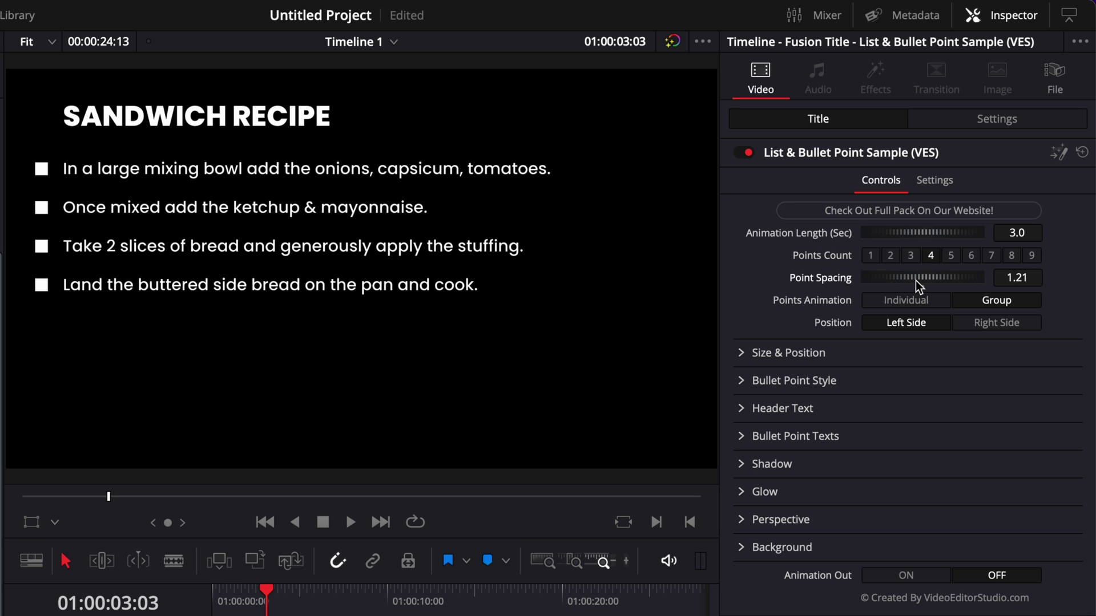
click(890, 302)
click(982, 301)
click(743, 355)
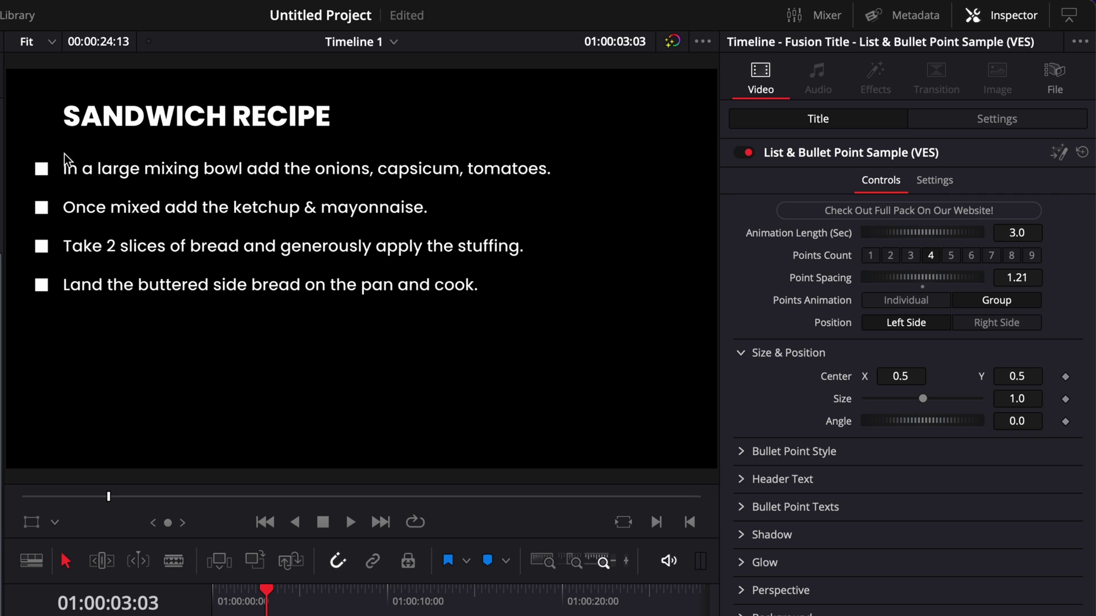
Try the Circle, Diamond and None bullet shapes, then return to Square.
click(740, 355)
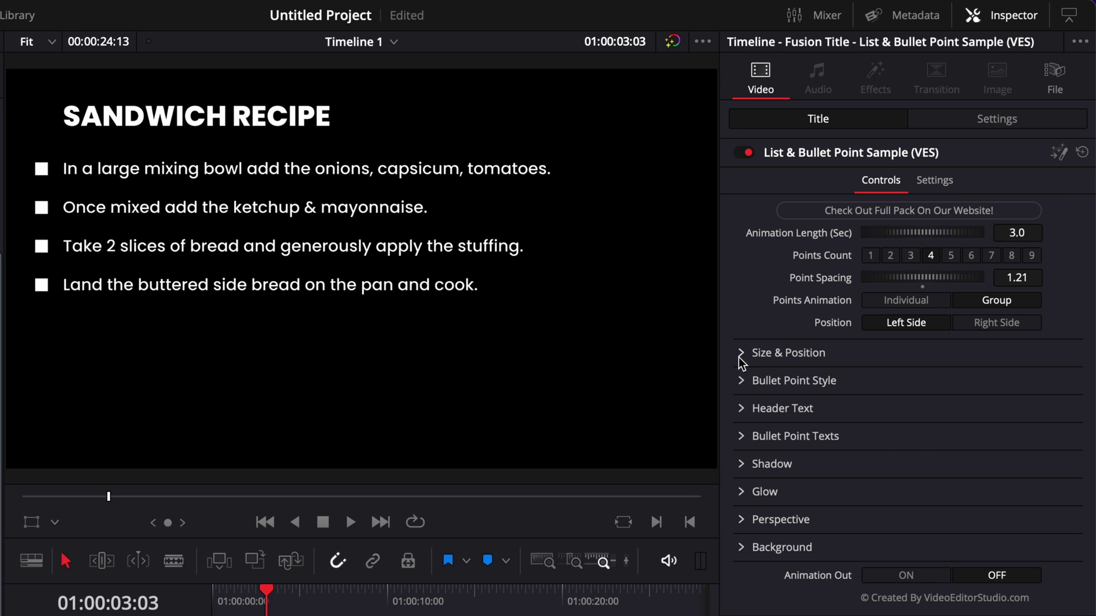
click(736, 383)
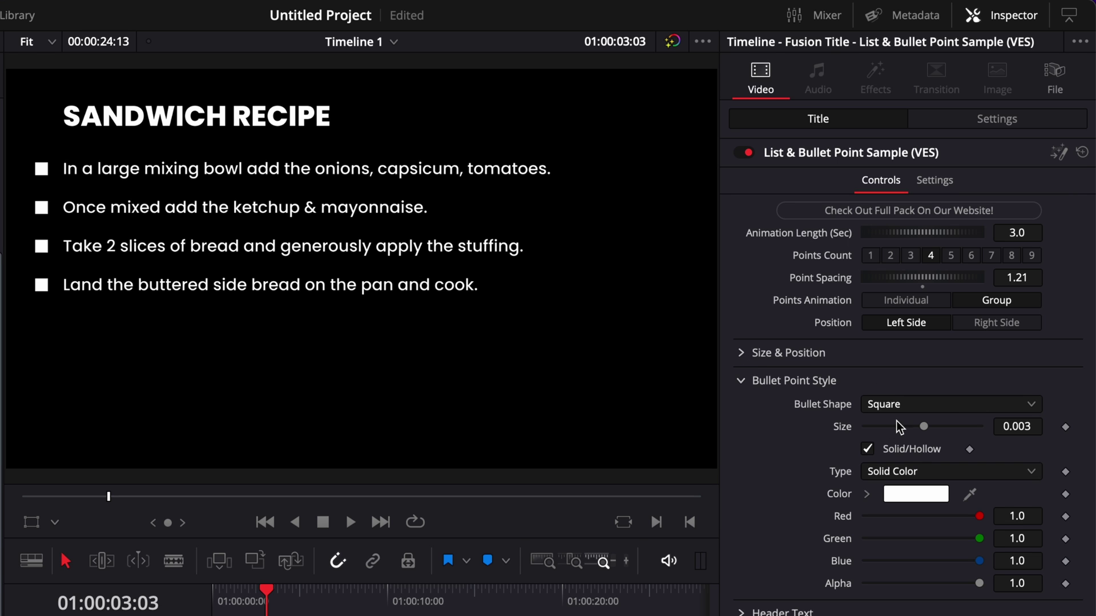
click(950, 406)
click(935, 449)
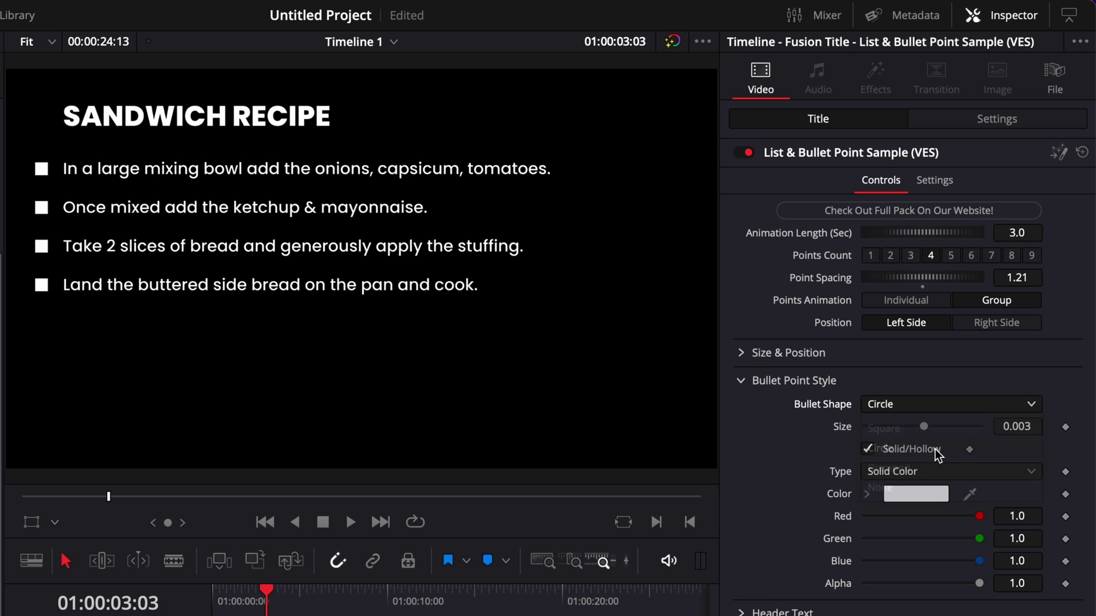
click(951, 403)
click(934, 467)
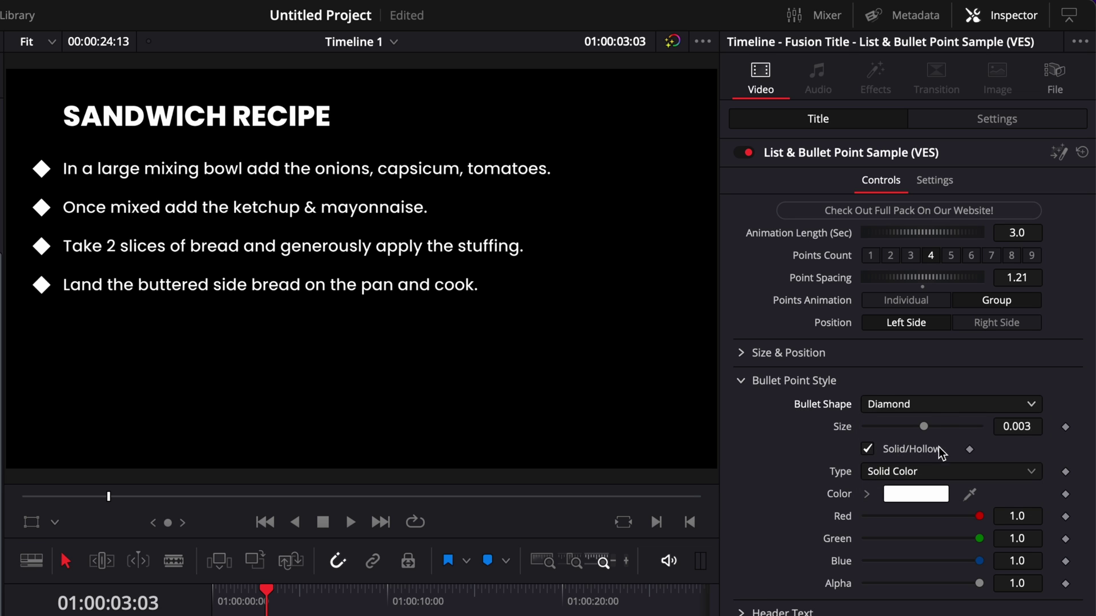
click(937, 405)
click(923, 485)
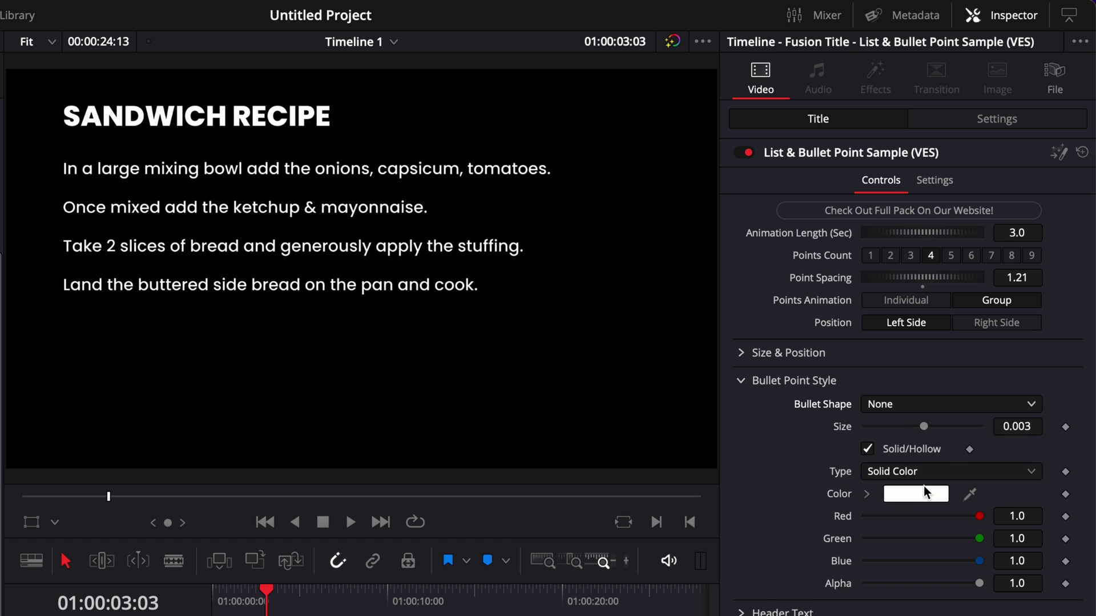
click(937, 406)
click(935, 422)
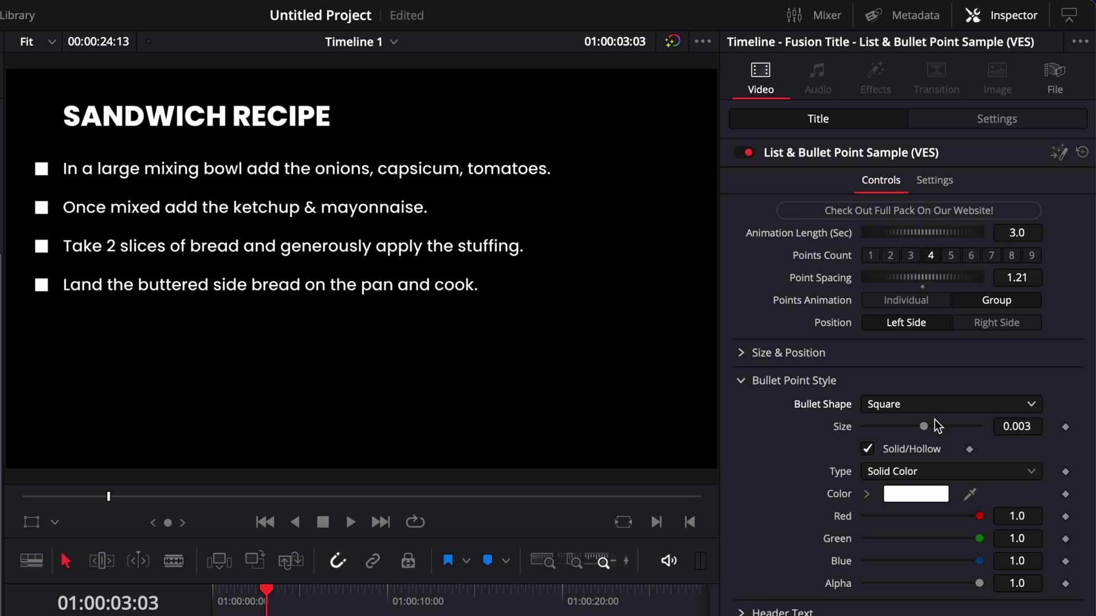
Keep the square bullets solid, adjust their size, and colour them red.
click(867, 449)
click(867, 449)
drag(923, 428, 920, 430)
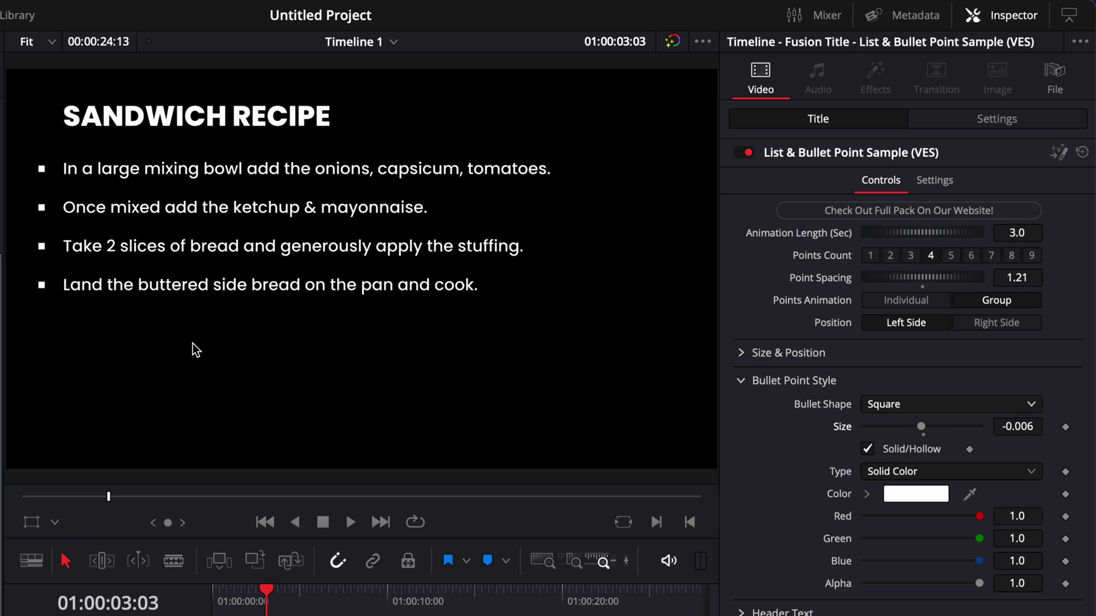
drag(916, 425, 923, 426)
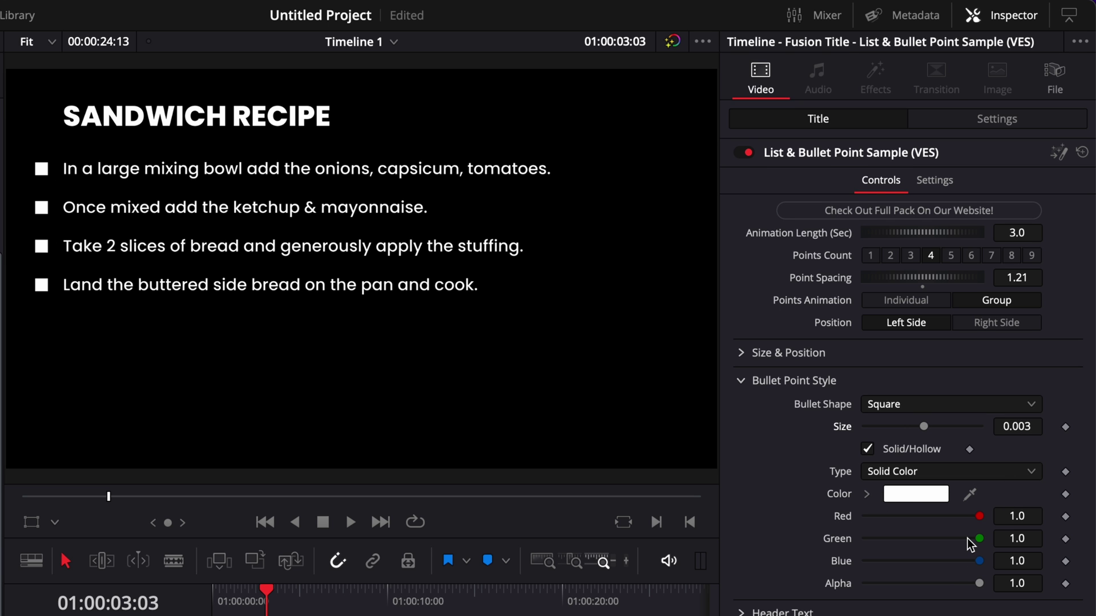
click(920, 495)
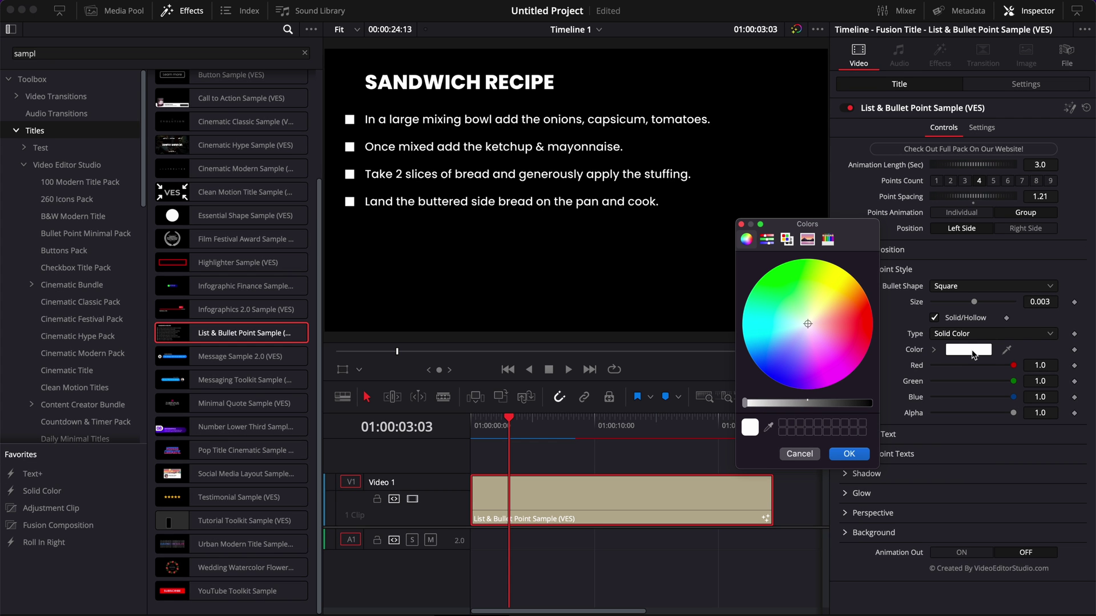
click(865, 330)
click(849, 454)
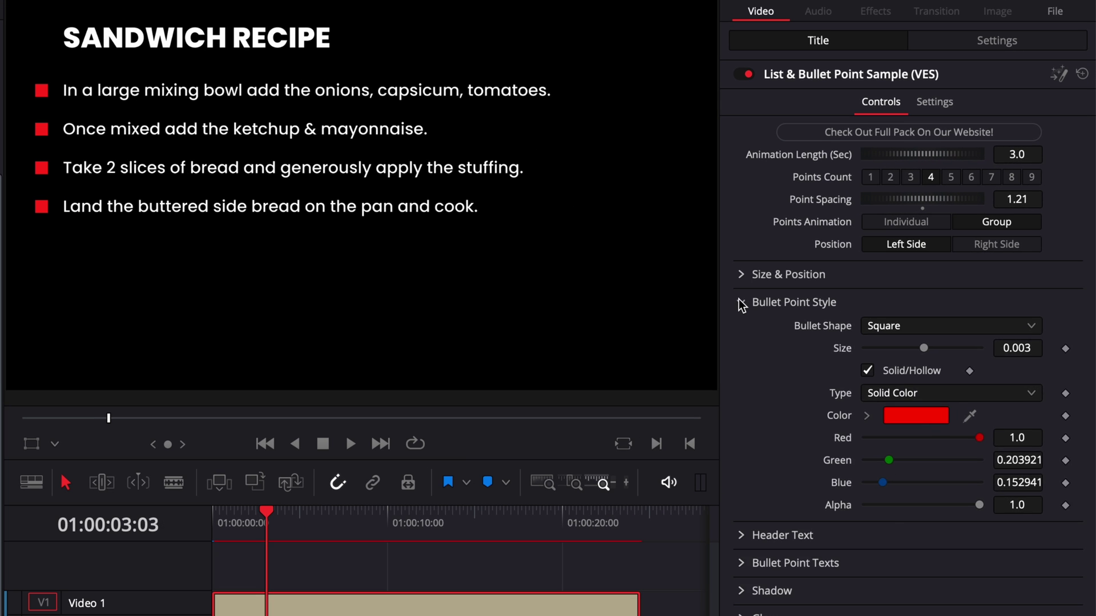
Toggle the SANDWICH RECIPE header off and back on in the Header Text settings.
click(805, 282)
click(805, 305)
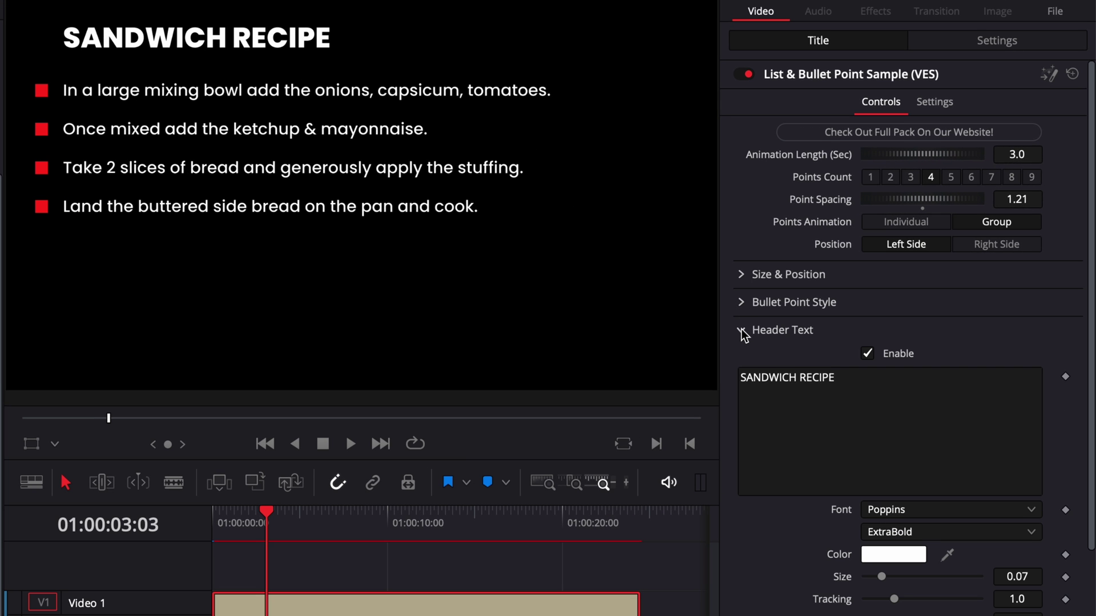
scroll(830, 432, down, 1)
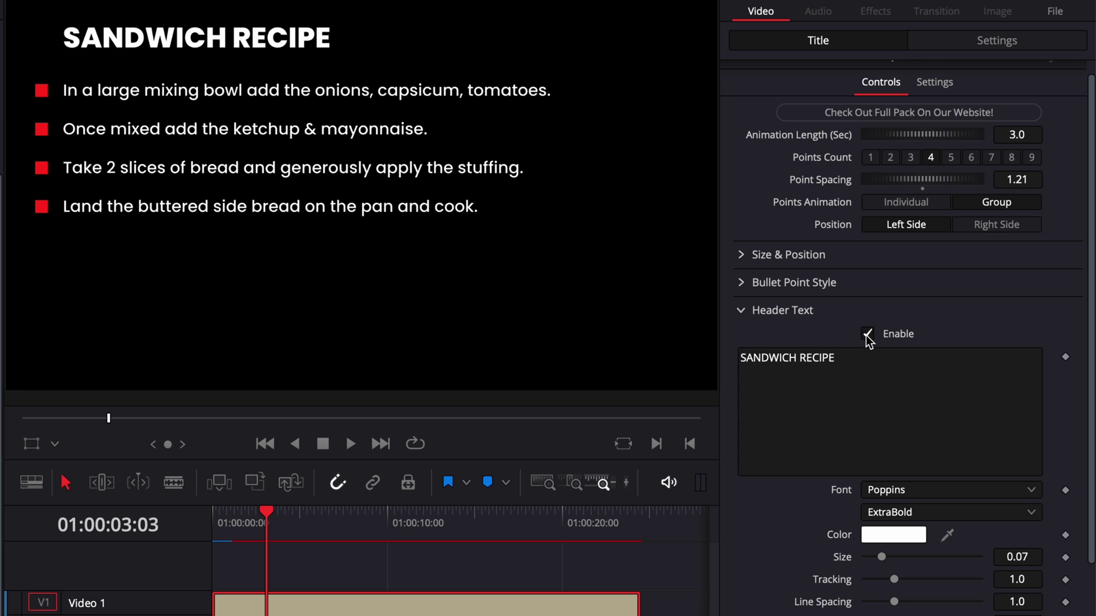
click(867, 335)
click(866, 335)
Add a red box with rounded corners (Round 0.173) behind the header and type 'djdjjd'.
scroll(807, 462, down, 2)
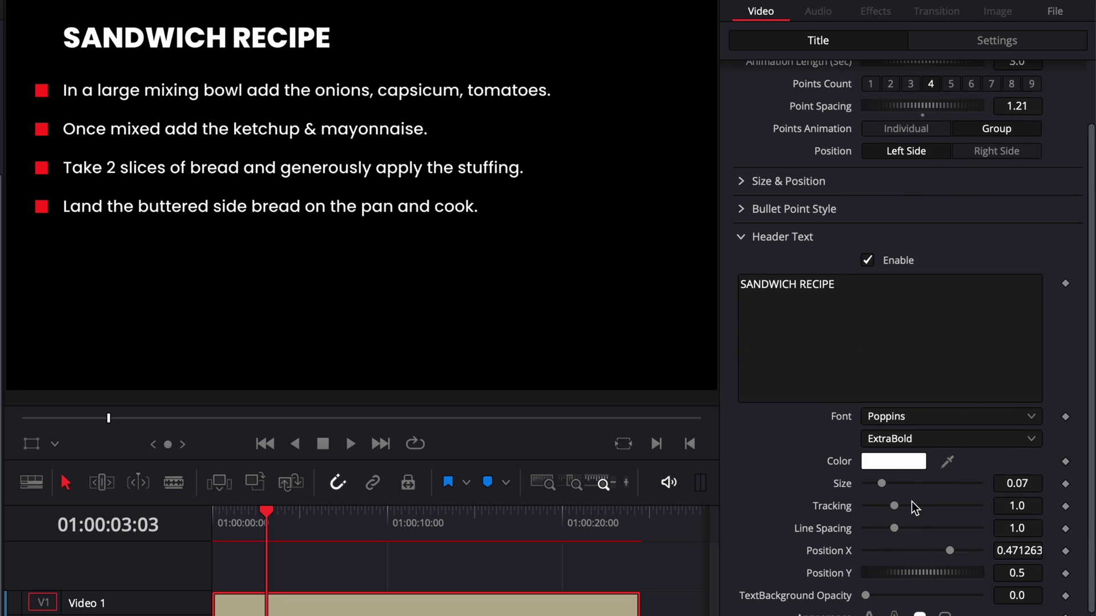
scroll(823, 381, down, 2)
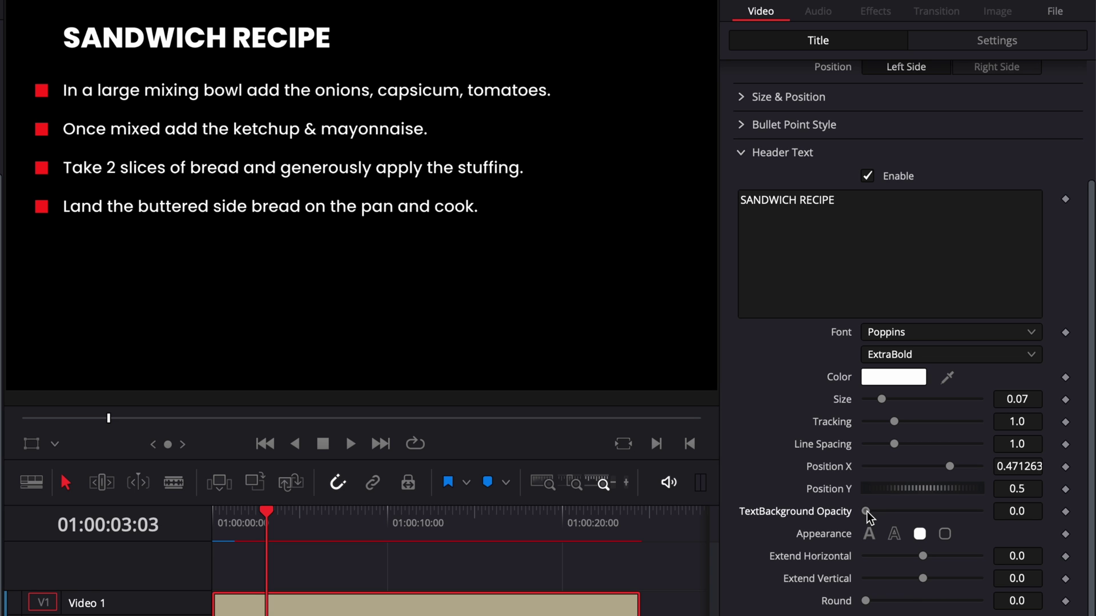
drag(866, 511, 1028, 521)
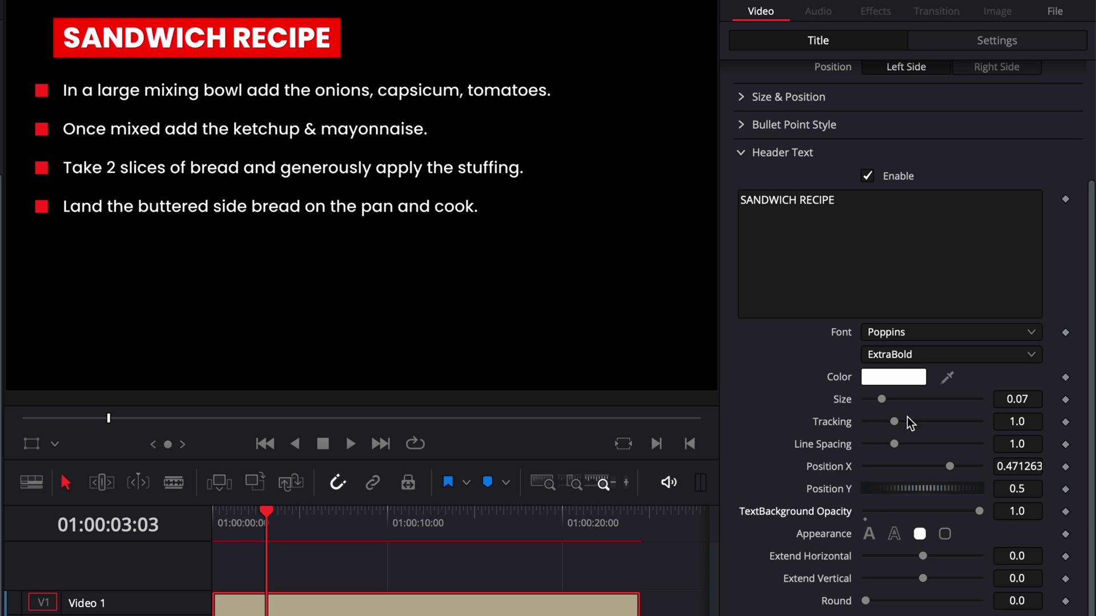
drag(866, 602, 886, 605)
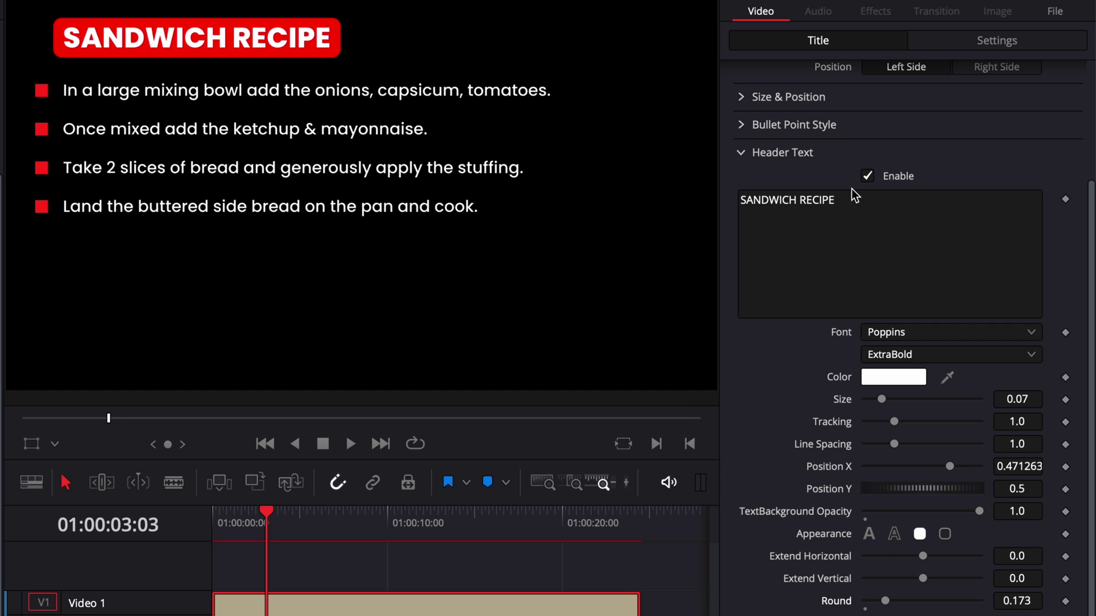
click(858, 206)
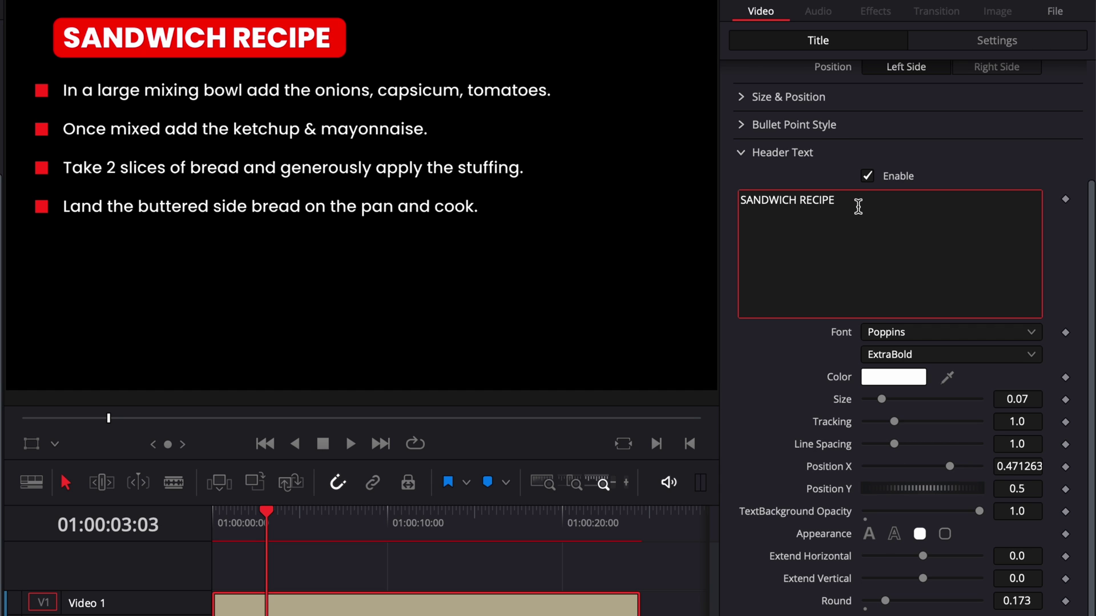
text(djdjjd)
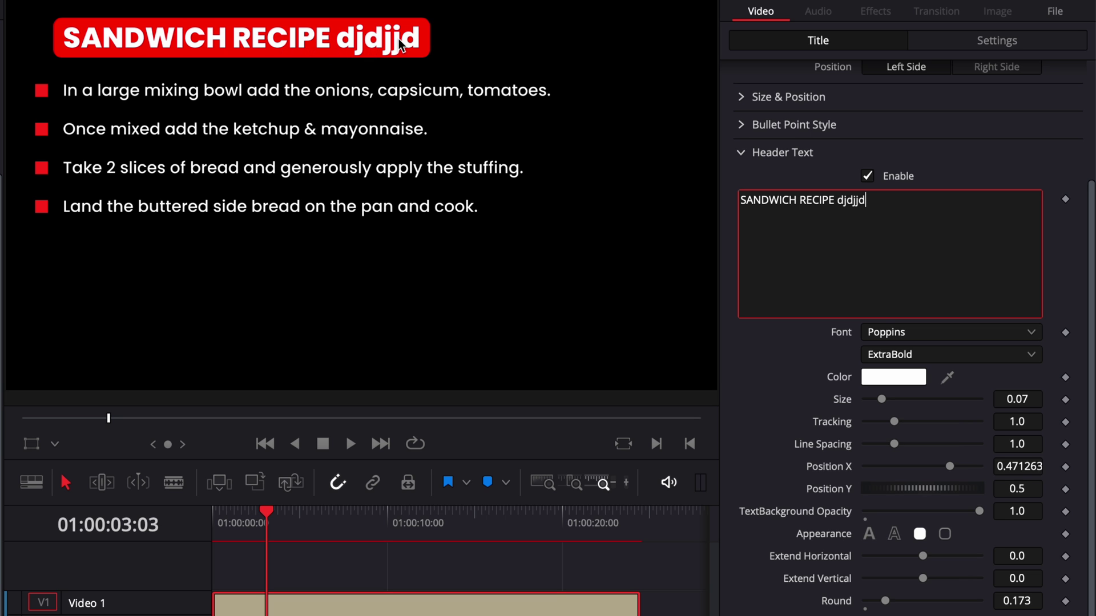
key(BackSpace)
key(BackSpace)
key(BackSpace)
key(BackSpace)
key(BackSpace)
key(BackSpace)
key(BackSpace)
click(742, 153)
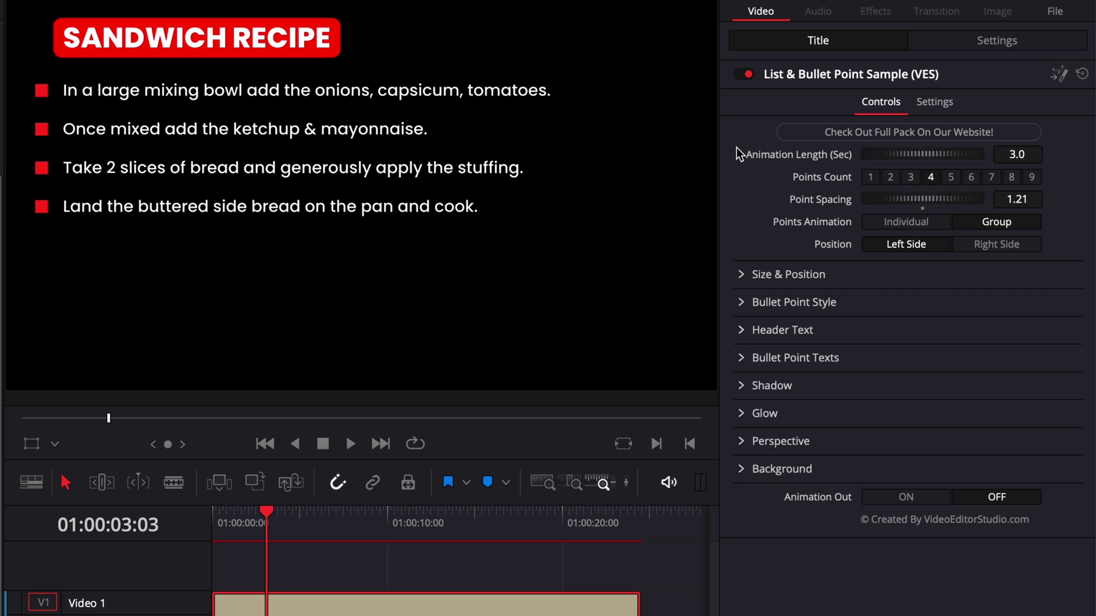
click(741, 358)
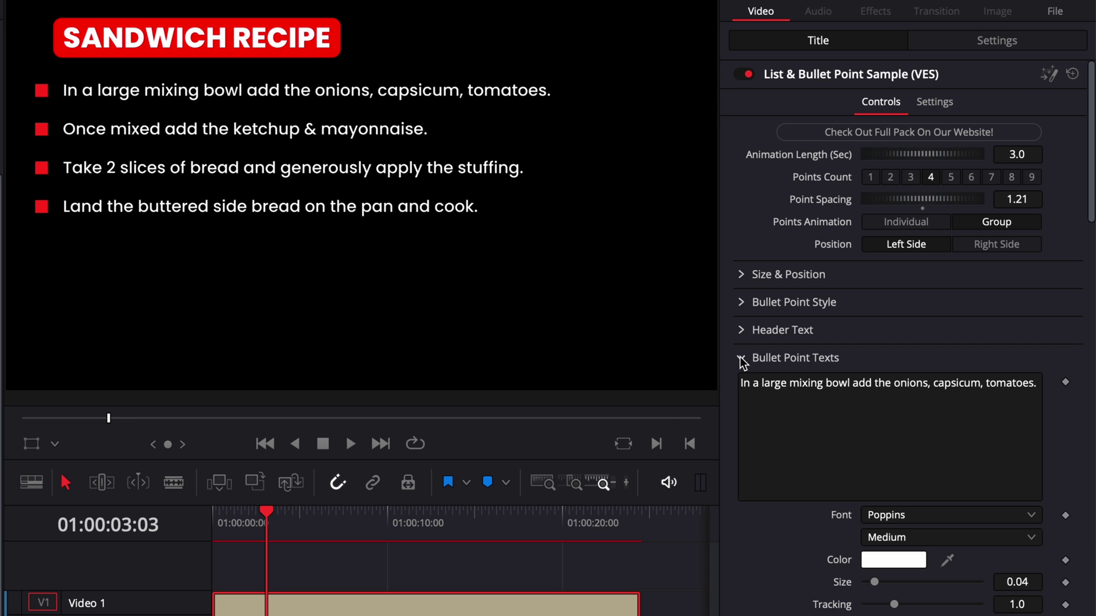
scroll(839, 413, down, 2)
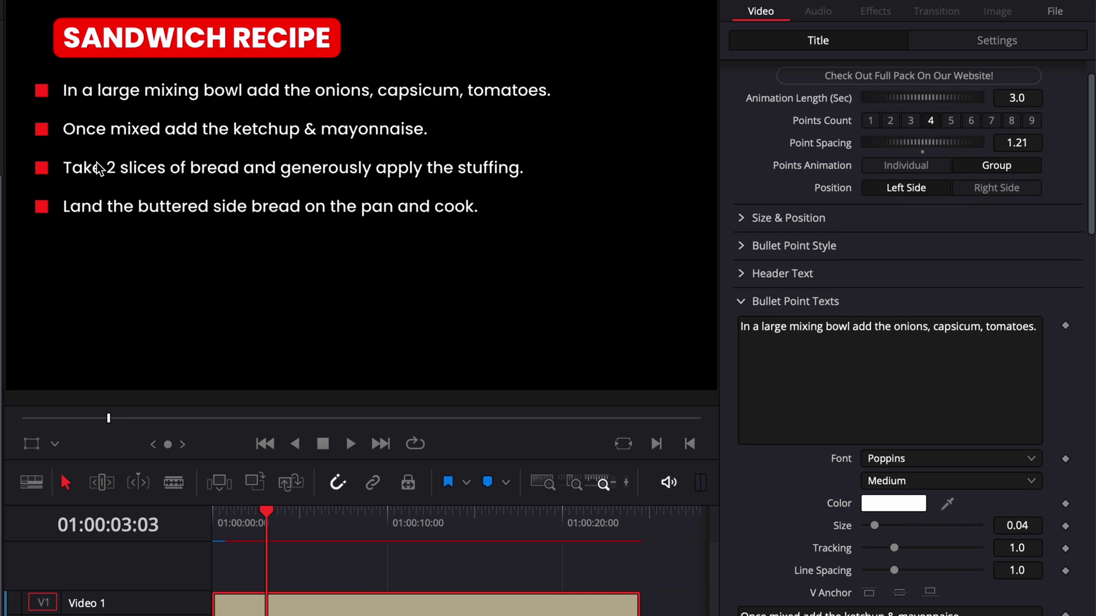
scroll(952, 383, down, 3)
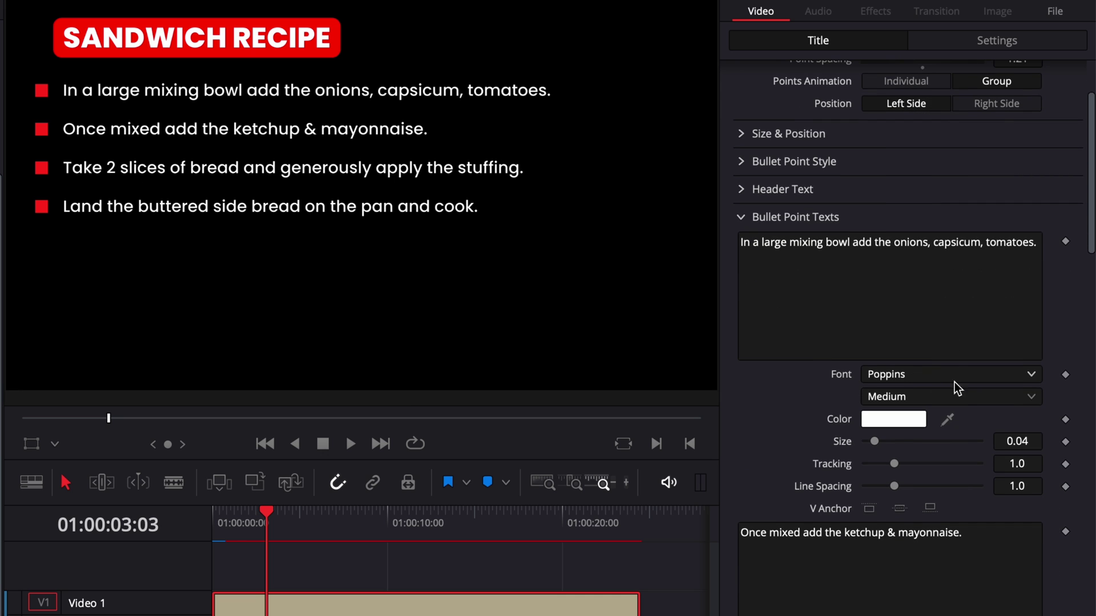
scroll(796, 488, down, 20)
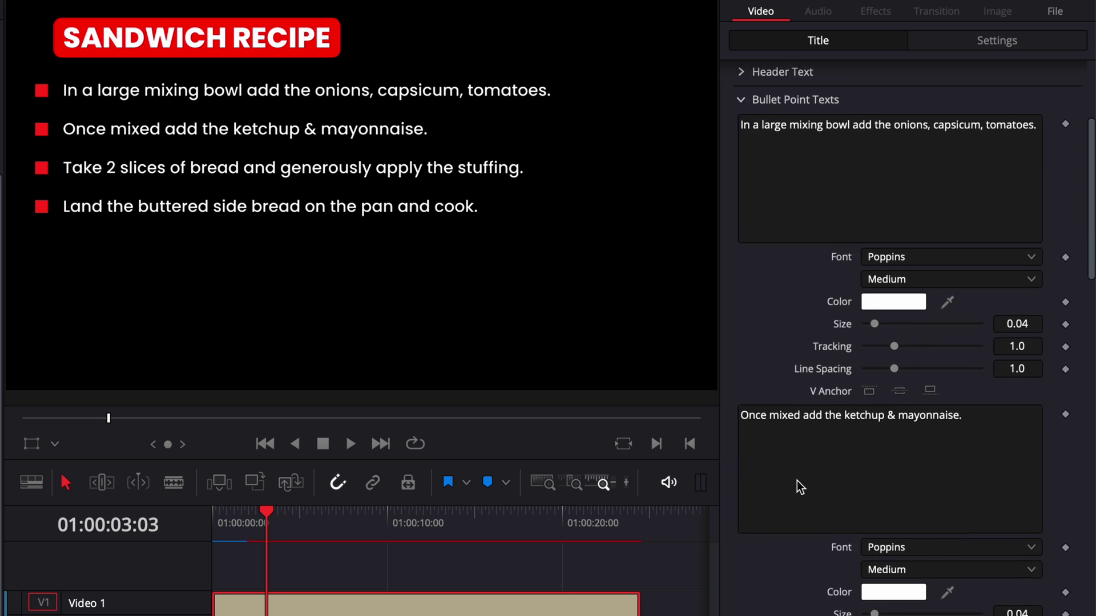
scroll(796, 481, up, 10)
click(740, 385)
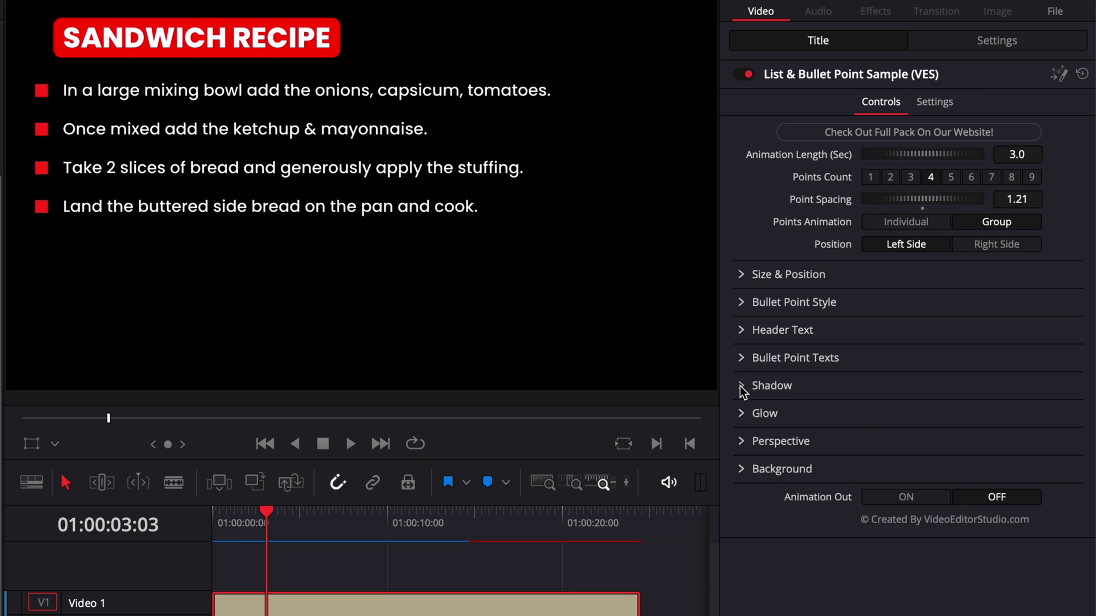
Put the desk video beneath the title and try Shadow Strength, resetting it to 0.
click(740, 386)
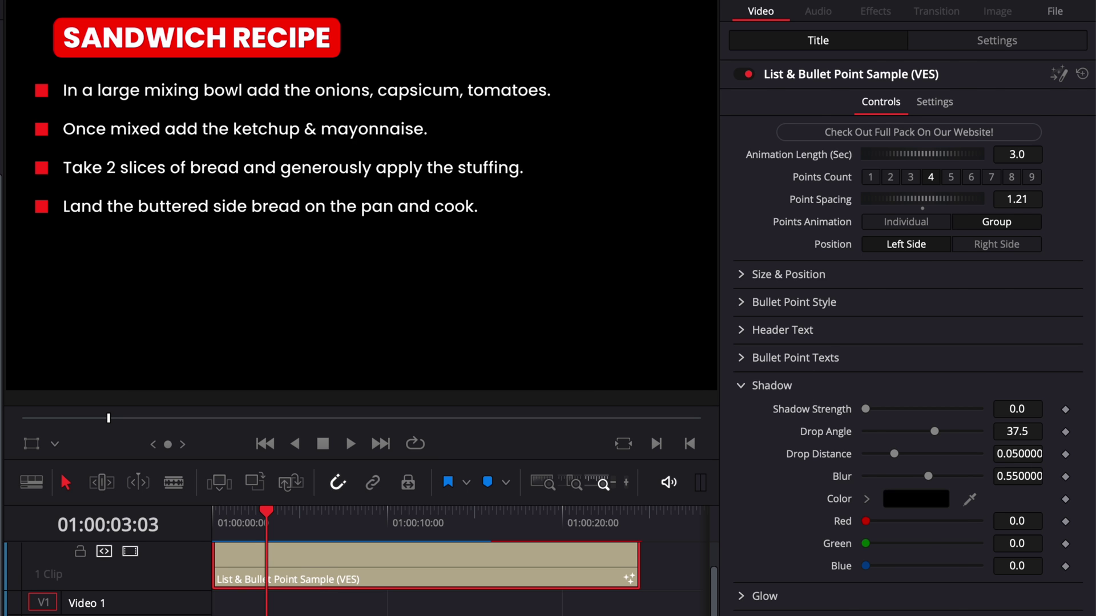
drag(939, 494, 285, 605)
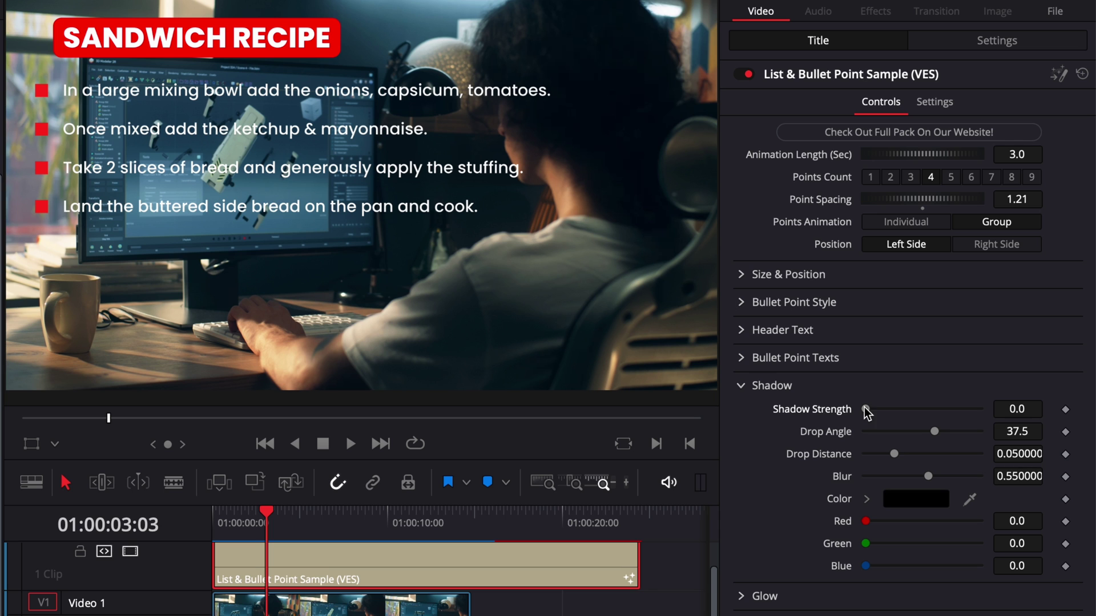
drag(866, 410, 976, 410)
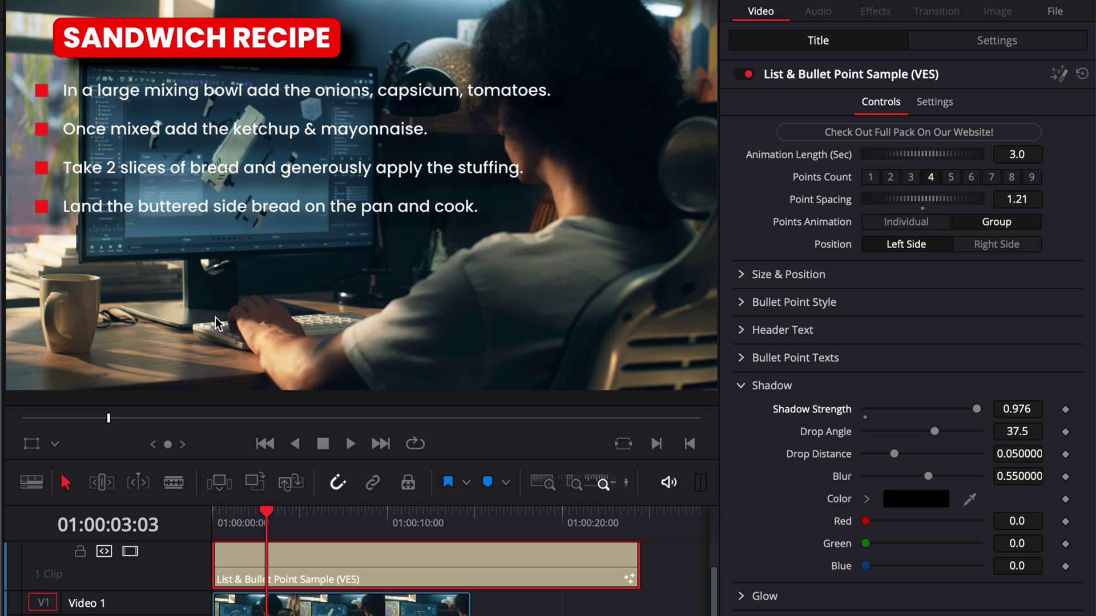
double_click(802, 409)
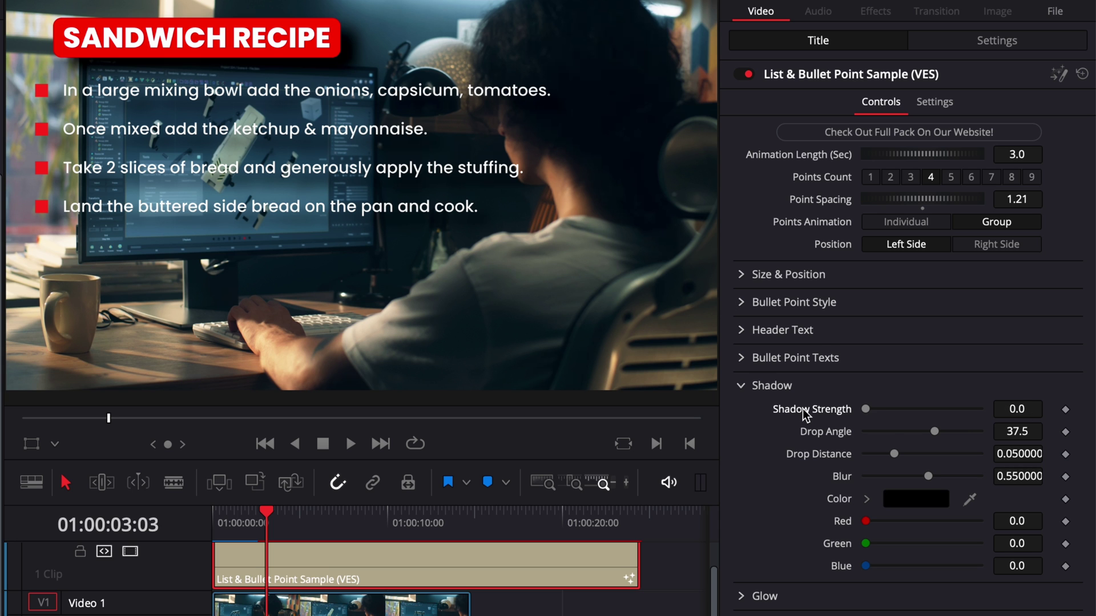
click(740, 386)
Set Glow Gain to 0.354 and test the Perspective tilt, leaving the list flat.
click(742, 414)
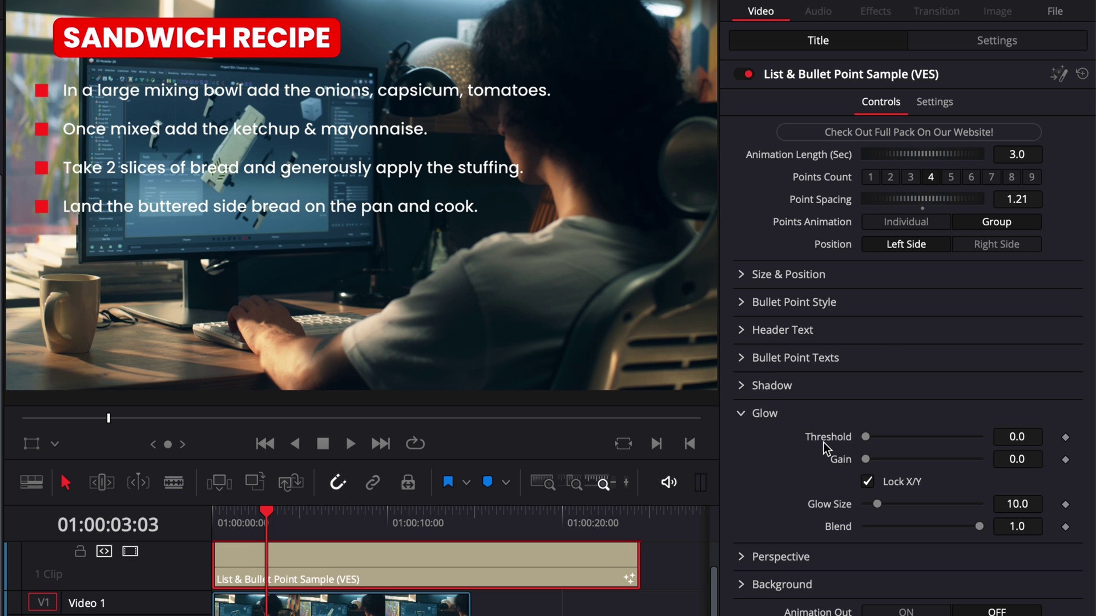
drag(871, 463, 878, 463)
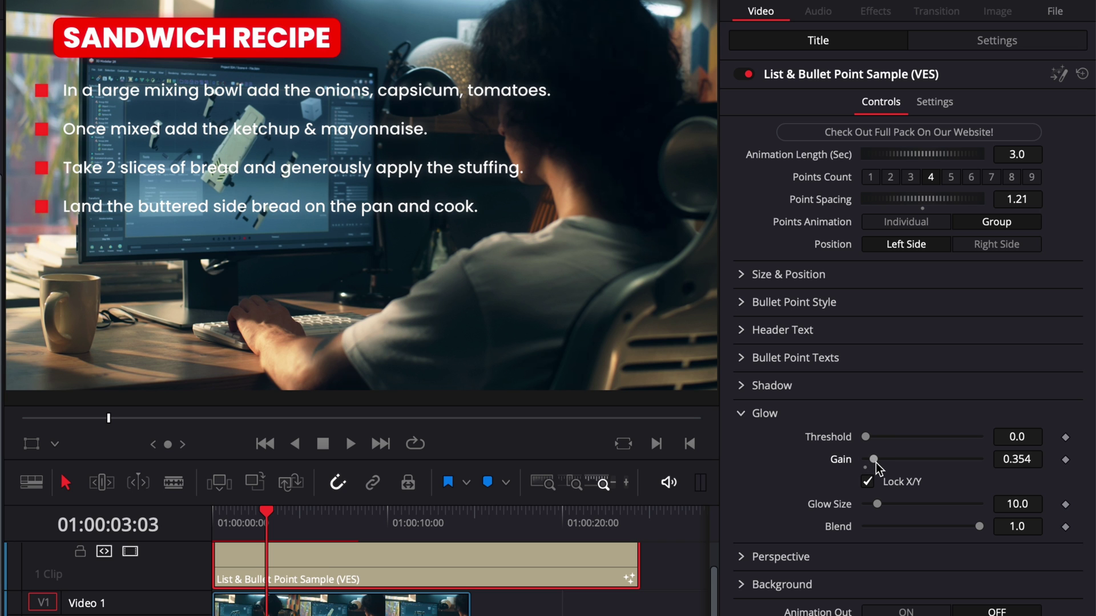
click(741, 412)
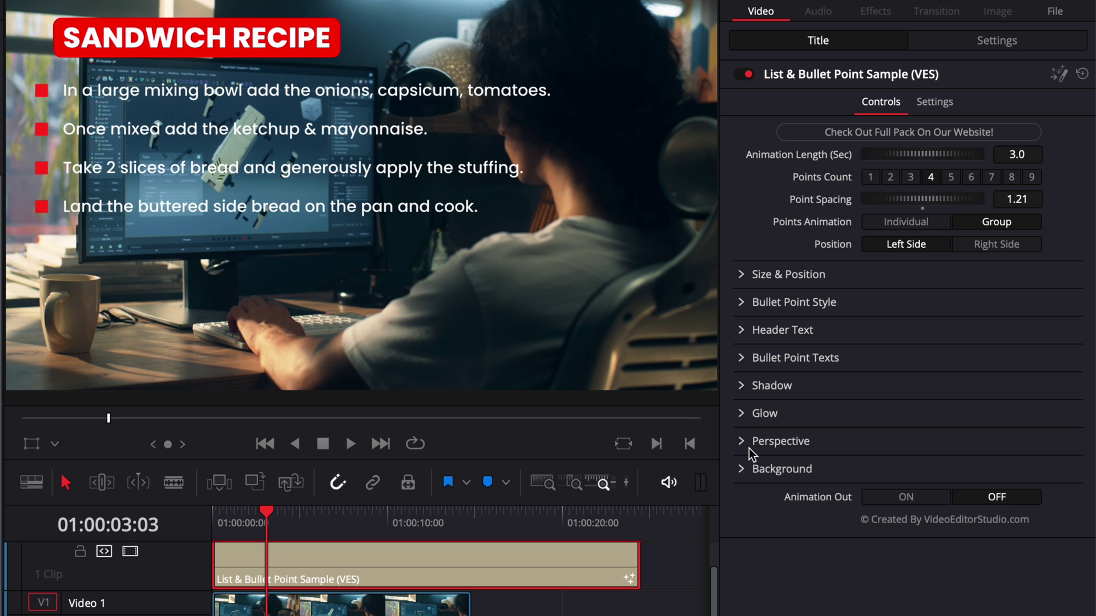
click(742, 442)
drag(915, 484, 899, 527)
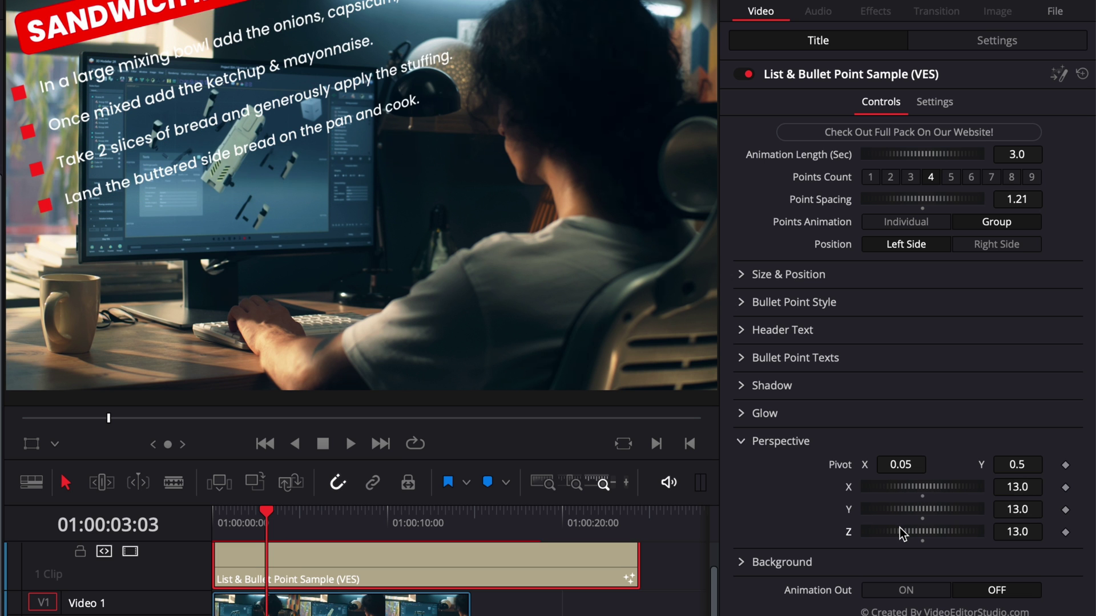
click(736, 442)
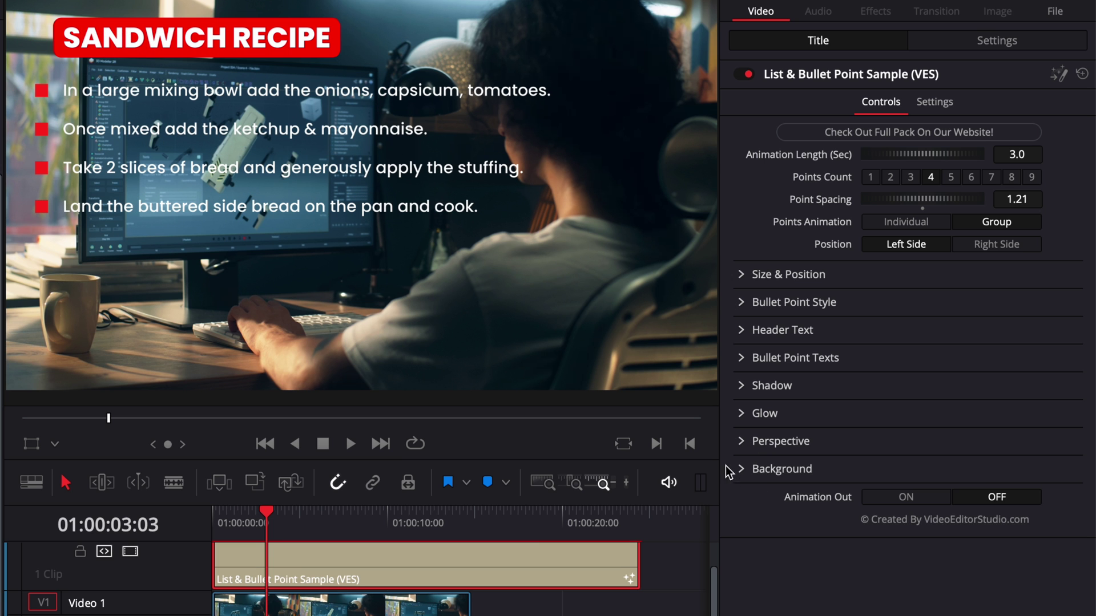
Give the title background 0.488 opacity, shift its centre X left to 0.306, and soften its edge to 0.0268.
click(738, 467)
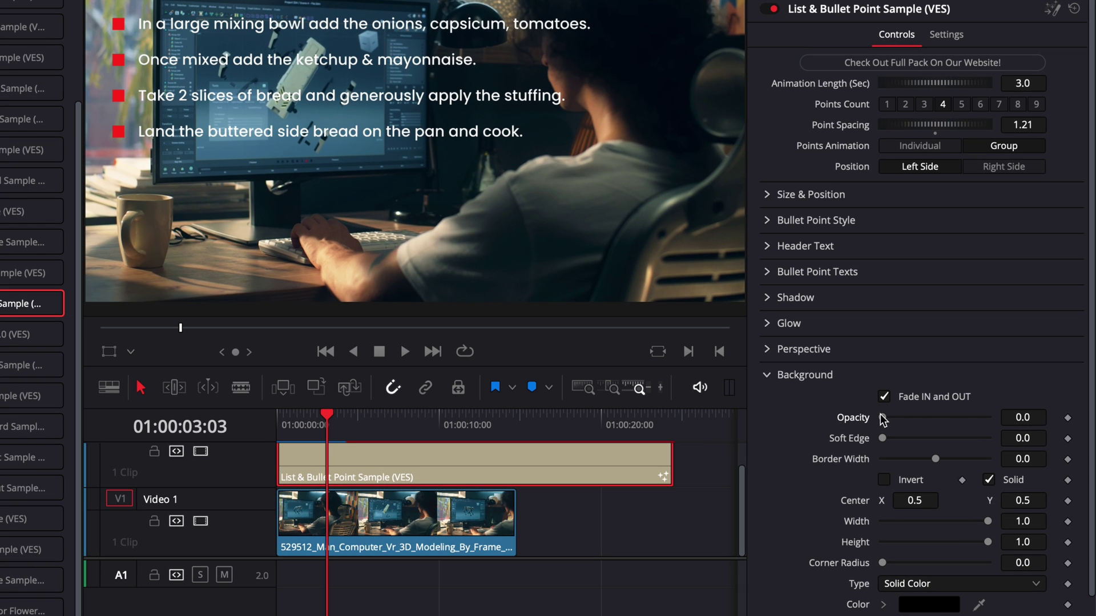
drag(989, 418, 933, 418)
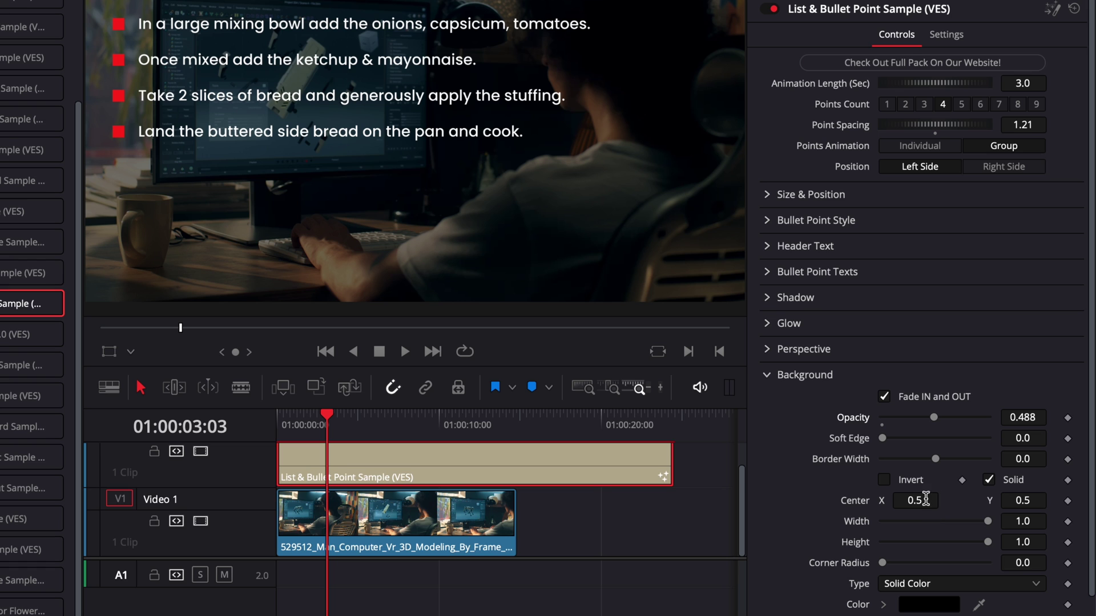
drag(926, 500, 815, 500)
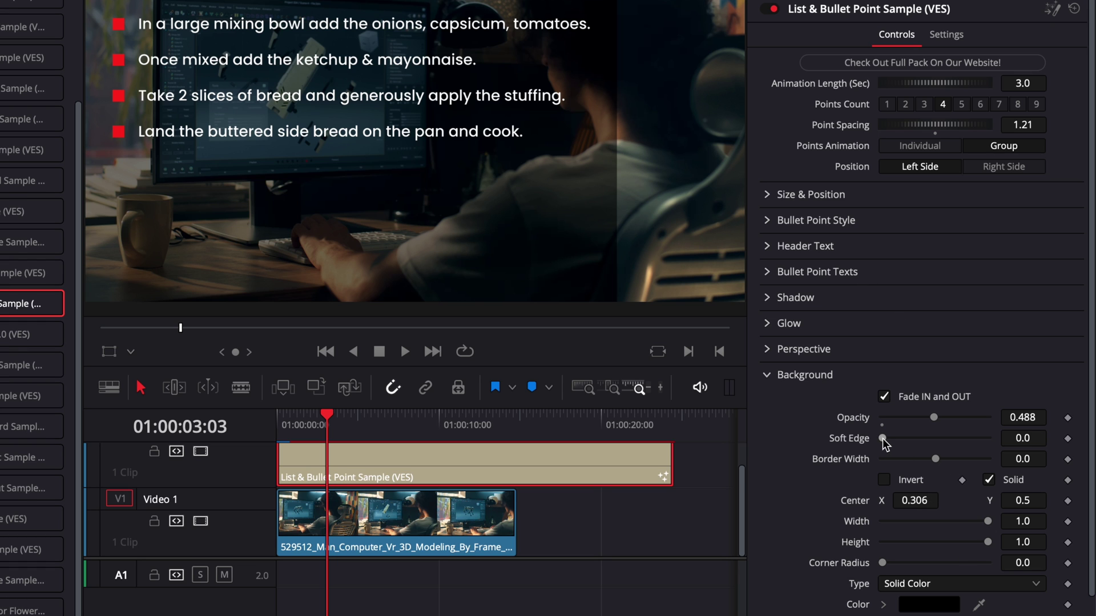
drag(883, 438, 896, 440)
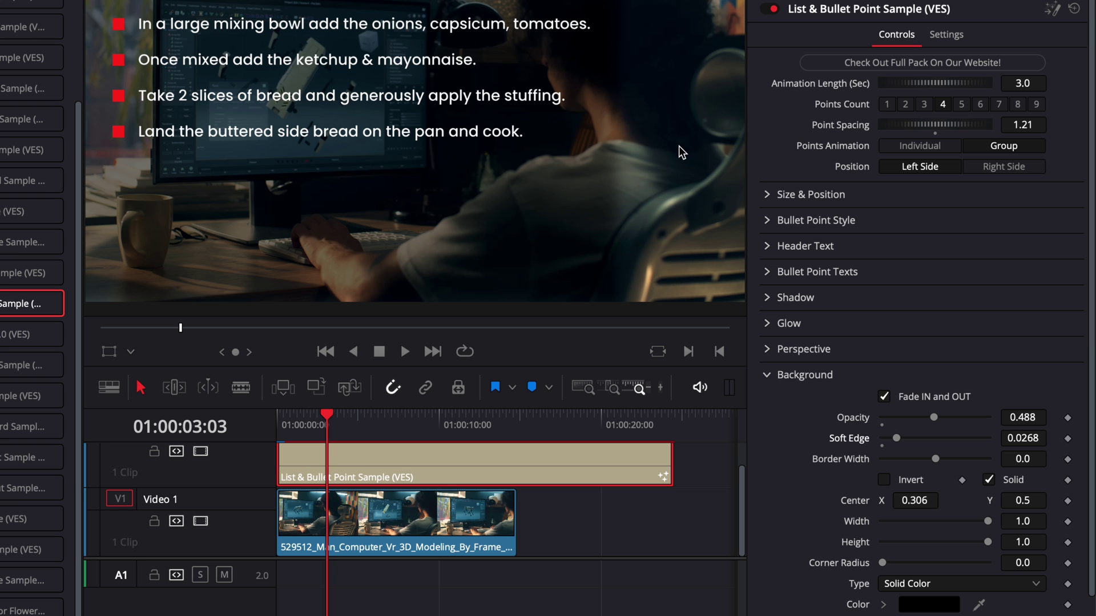
Replay the list title from the start of the timeline to preview the background.
click(278, 425)
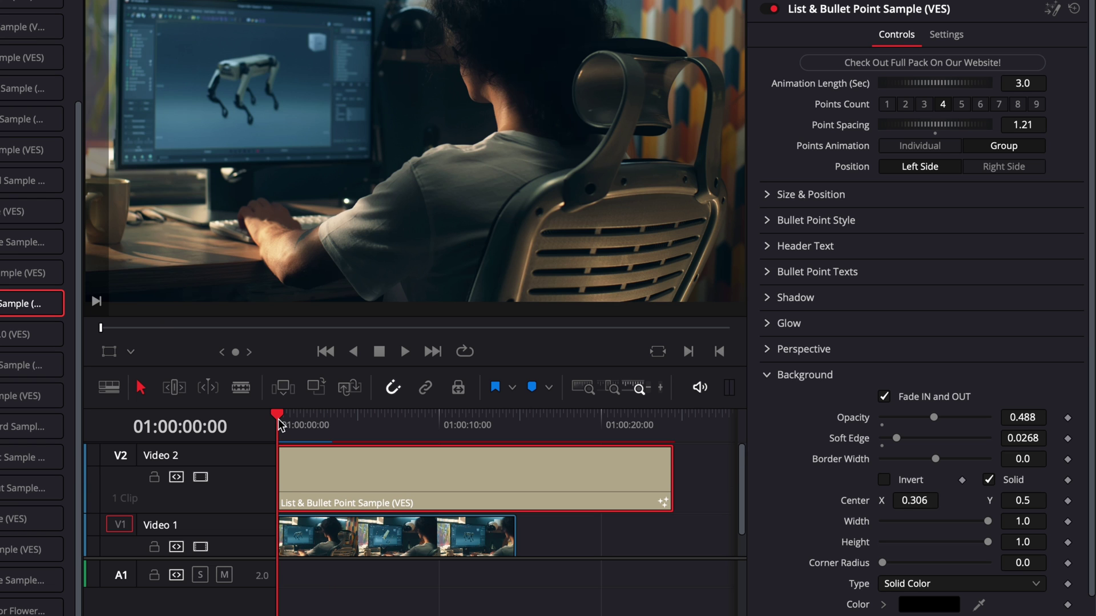
key(space)
key(space)
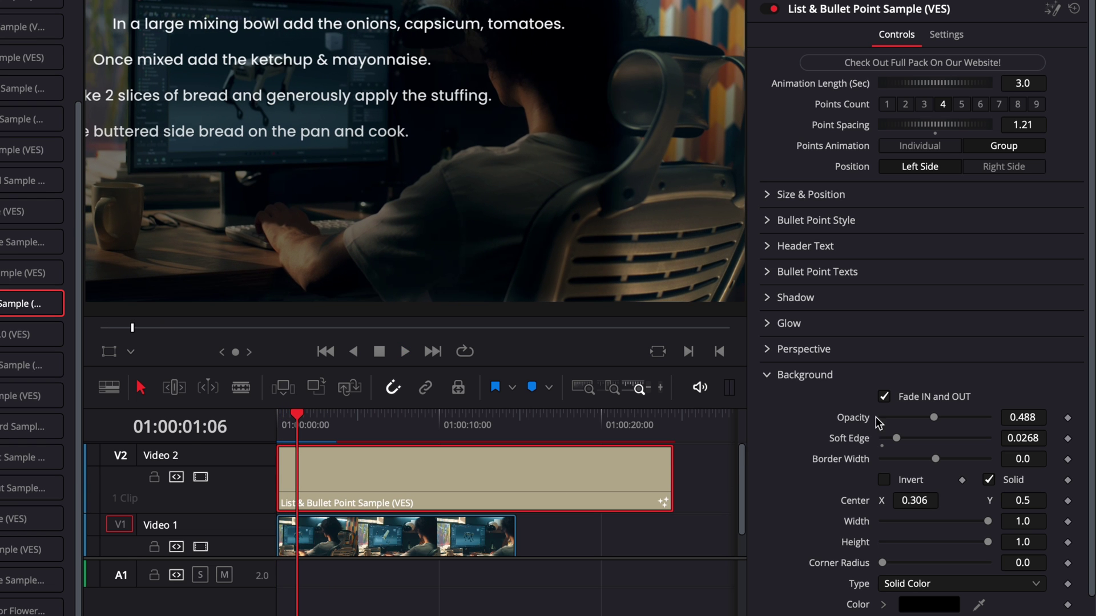
click(278, 425)
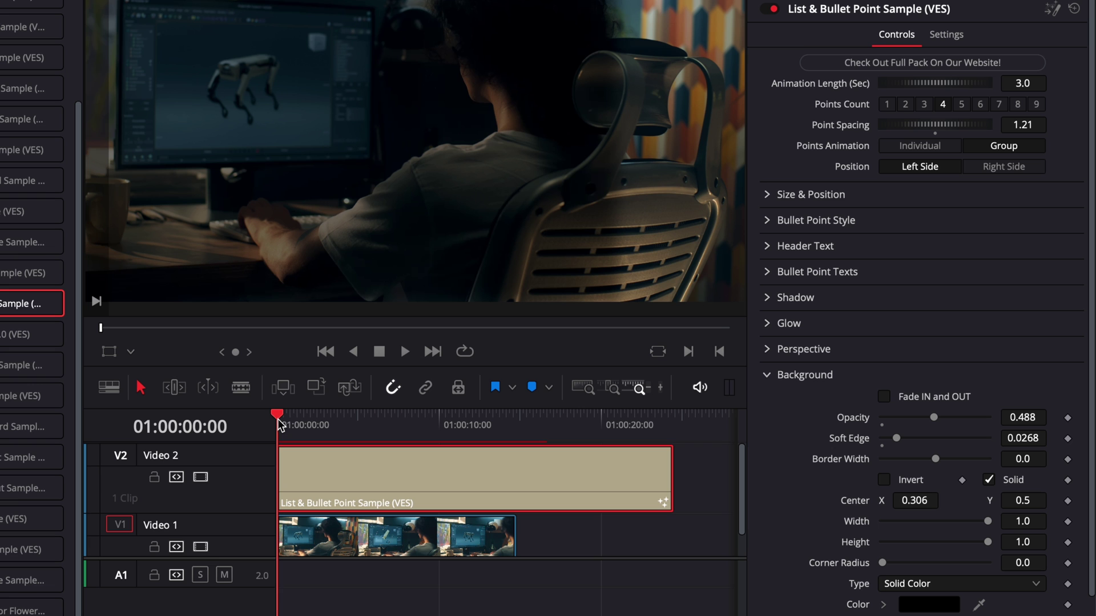
key(space)
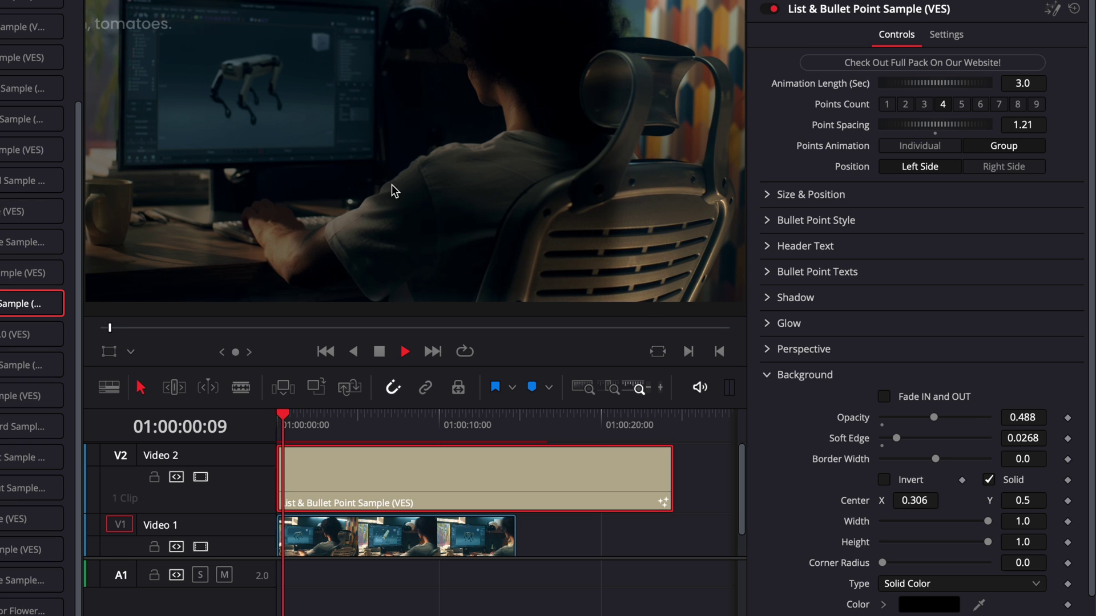
key(space)
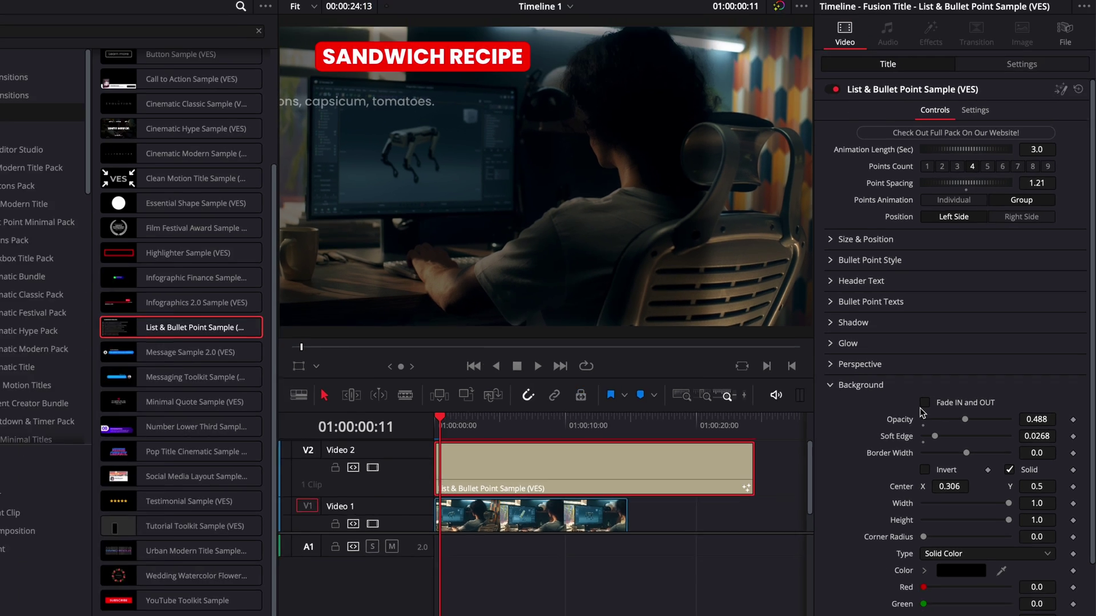
Collapse the Background settings, replay the title, then delete the desk footage clip from Video 1.
click(495, 488)
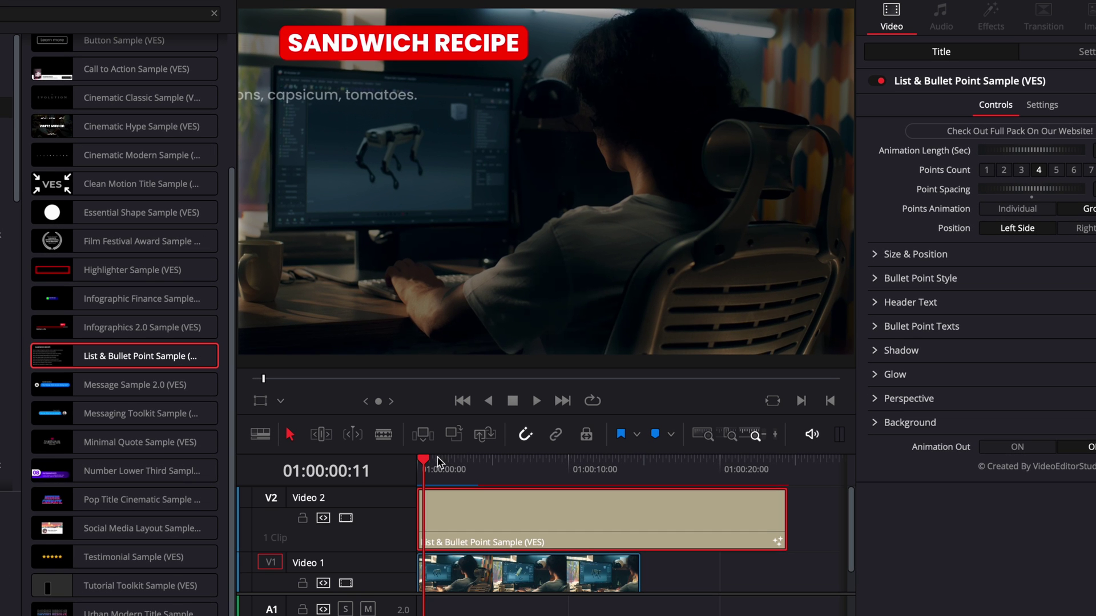
drag(492, 425, 517, 426)
click(423, 470)
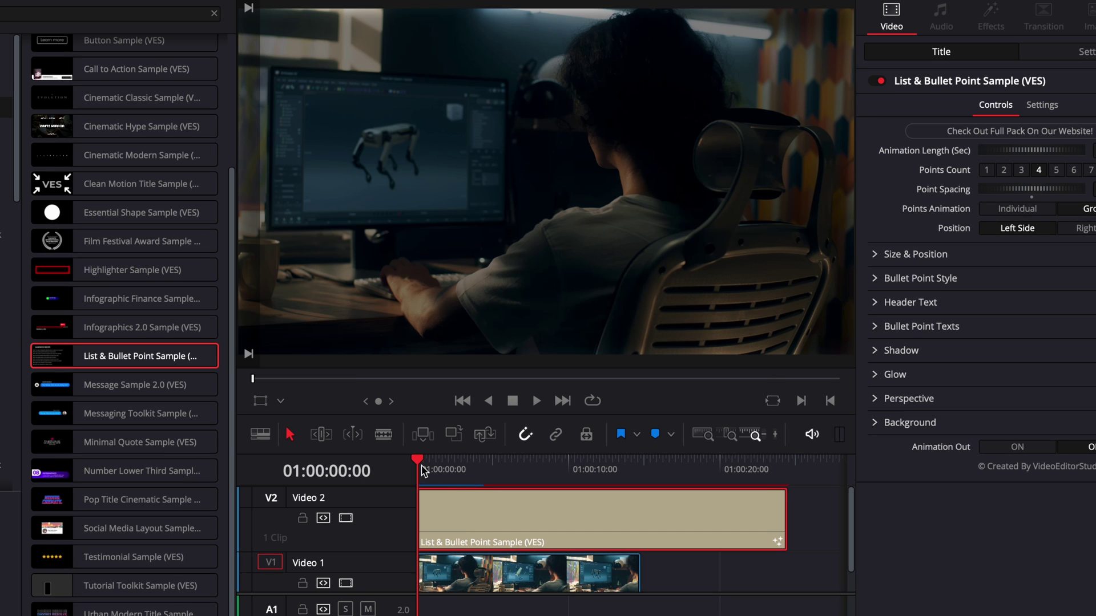
key(space)
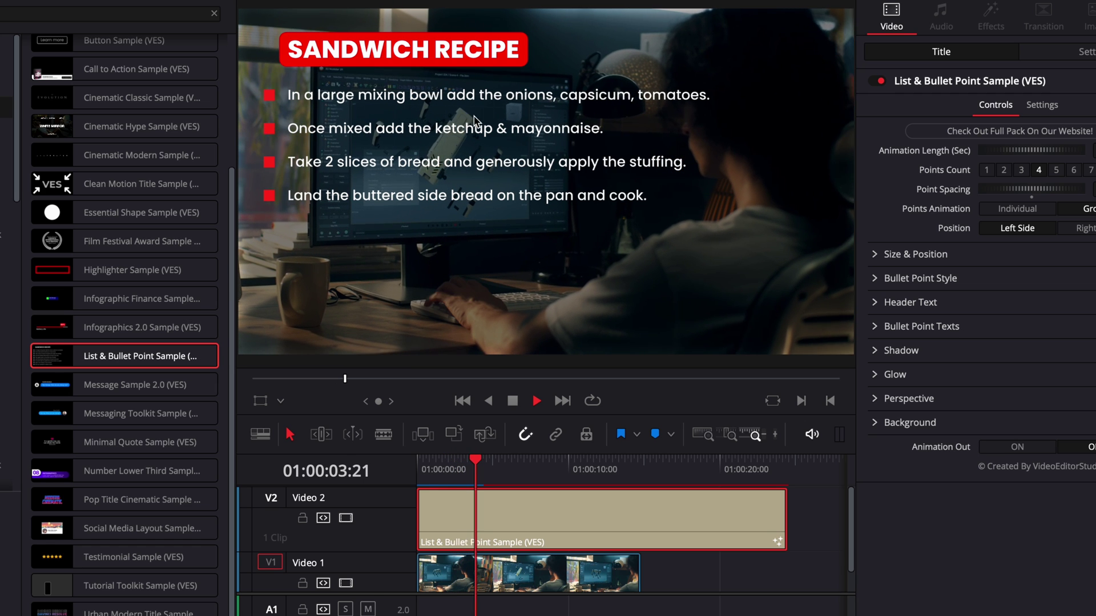
key(space)
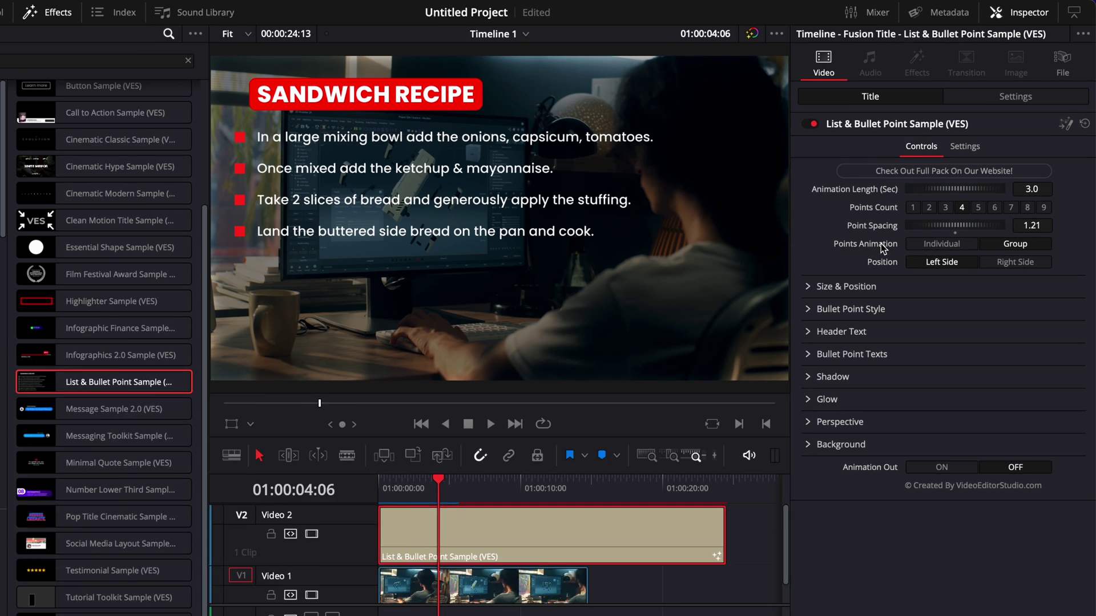
click(486, 615)
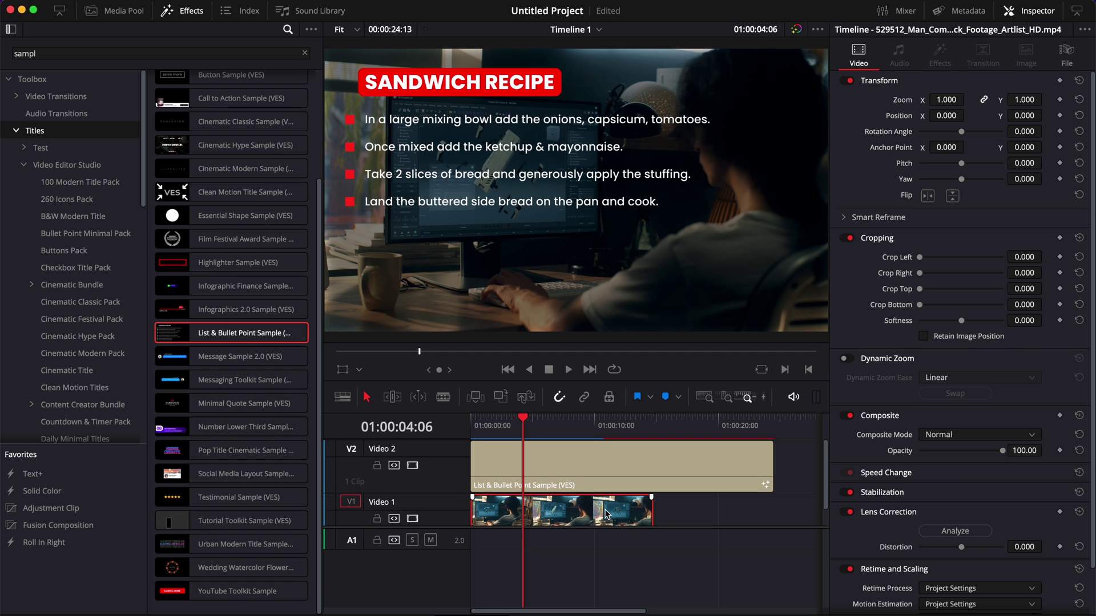
key(Delete)
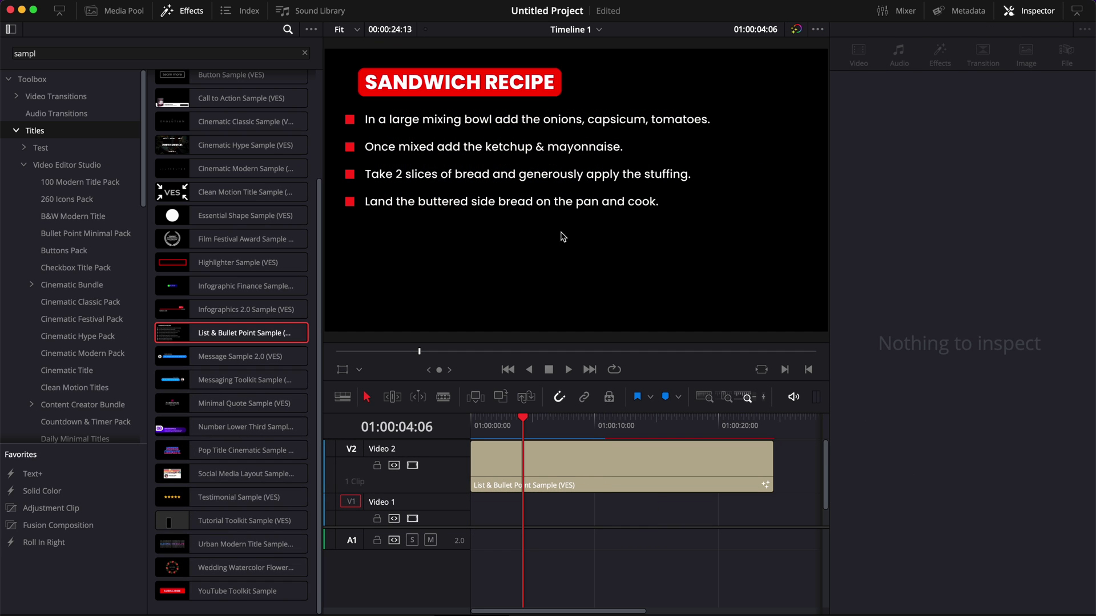
Set the Video 2 list title's Points Animation to Individual and scrub back to watch the points.
click(506, 450)
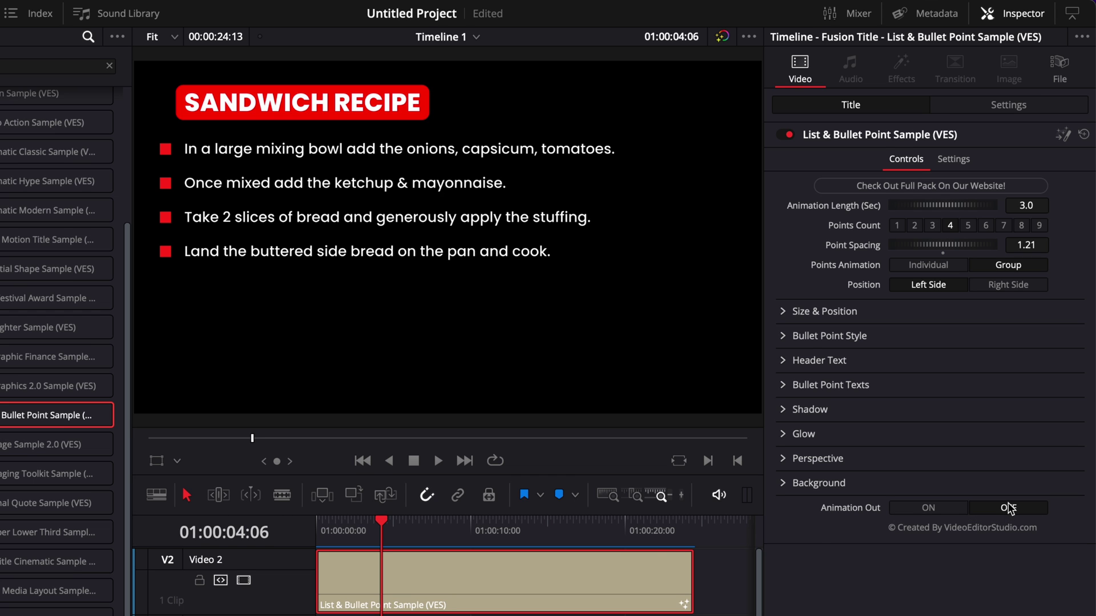
click(939, 267)
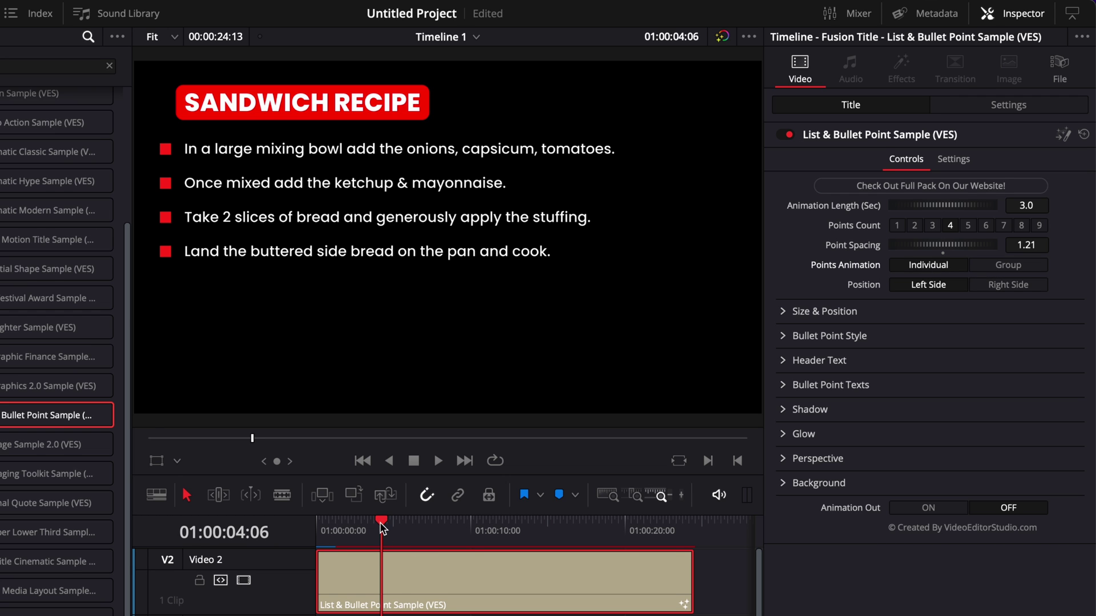
mouse_move(379, 522)
mouse_down()
mouse_move(318, 528)
mouse_move(394, 538)
mouse_up()
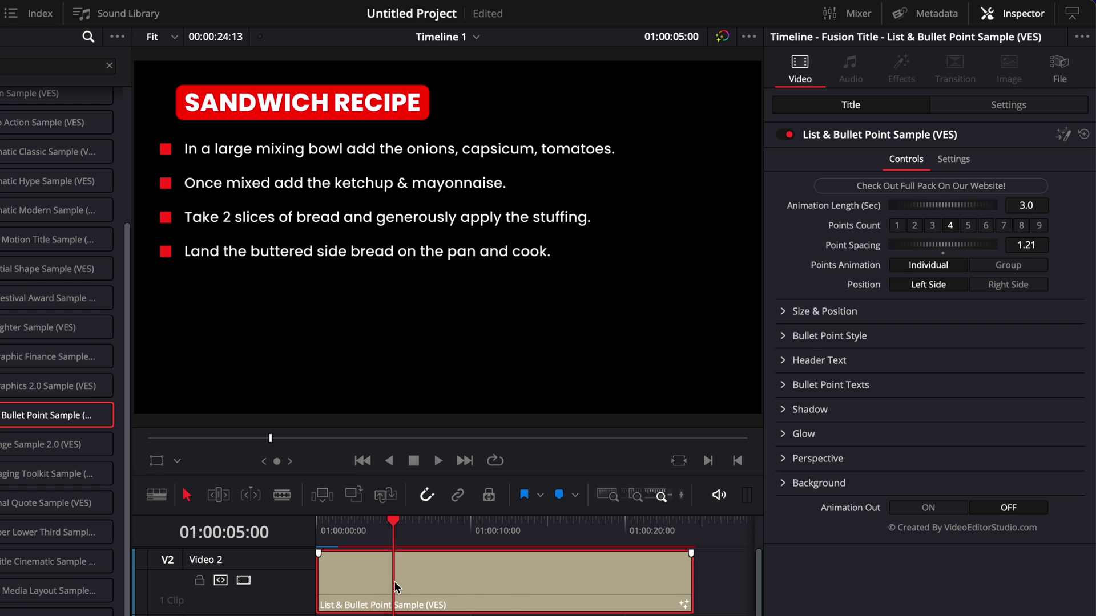
Split the title clip at the playhead, then again at the next cut point.
key(ctrl+b)
drag(393, 524, 628, 530)
key(ctrl+b)
key(ctrl+b)
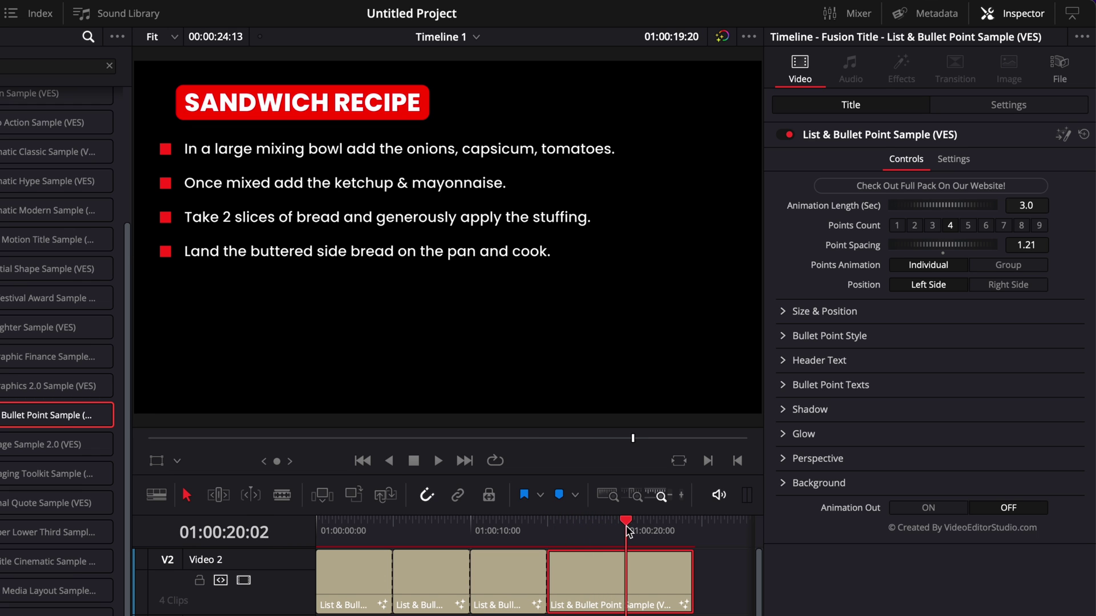
Split the title once more and set Points Count to 1, 2 and 3 on the first three clips.
key(ctrl+b)
click(372, 530)
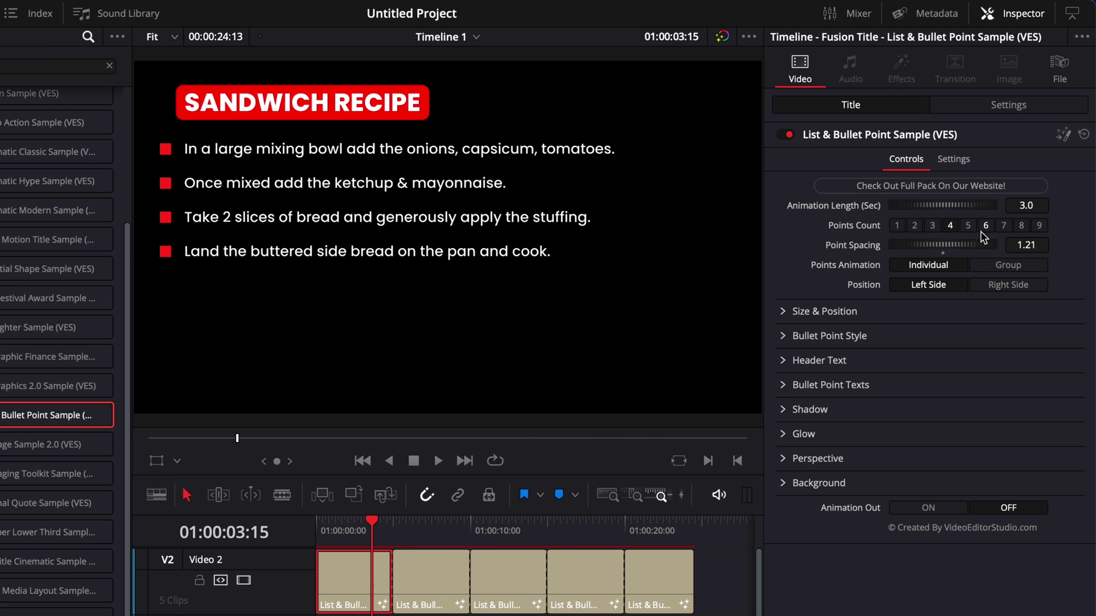
click(898, 226)
click(429, 568)
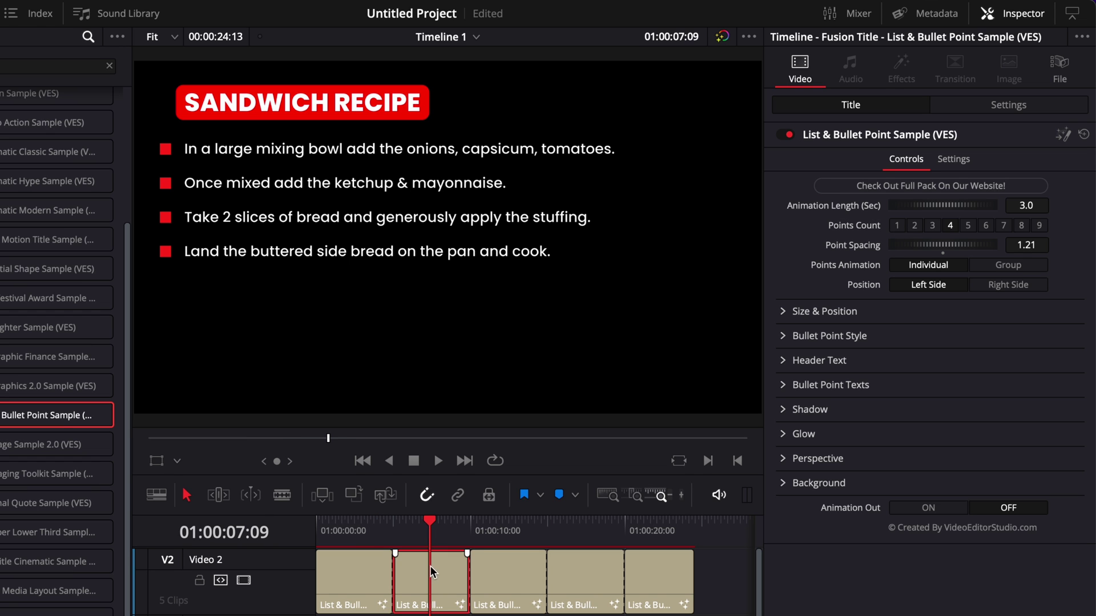
click(915, 226)
click(506, 583)
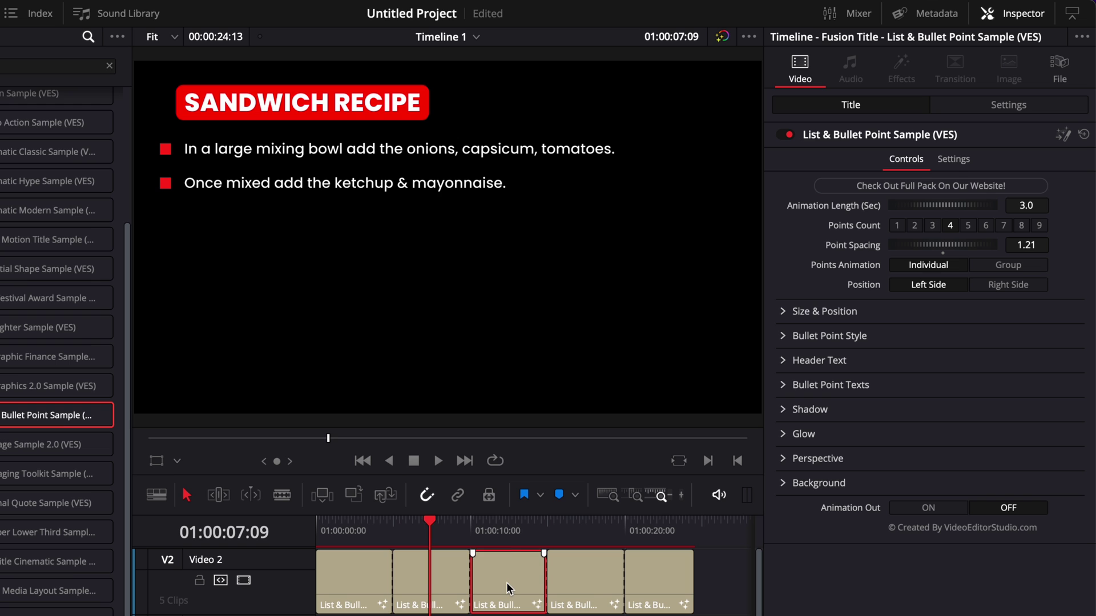
click(933, 226)
Delete the extra fifth title clip and return to the timeline start.
click(589, 532)
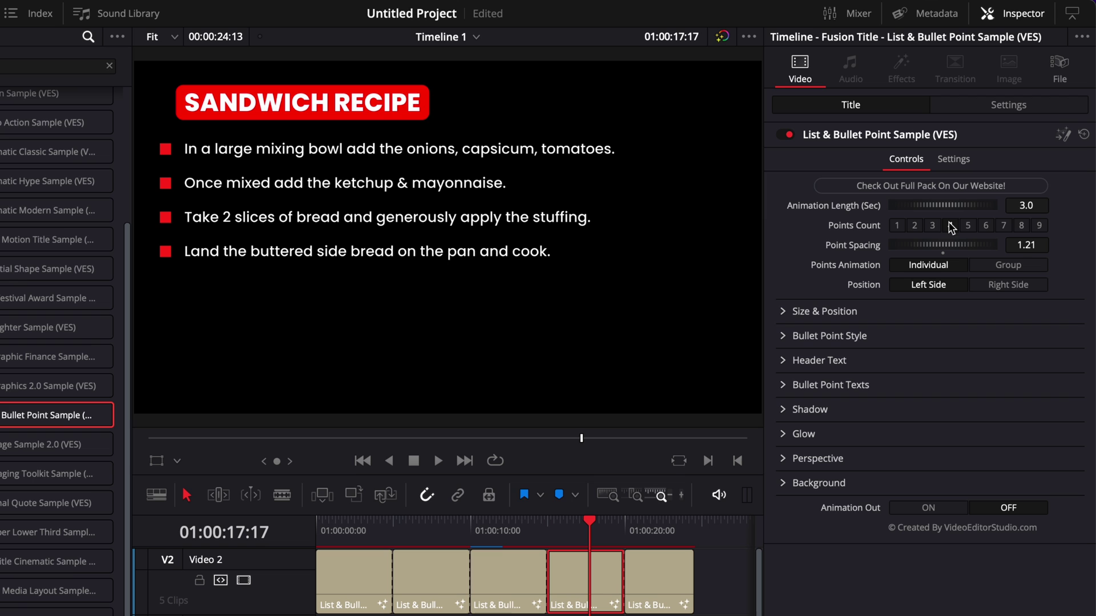
click(663, 581)
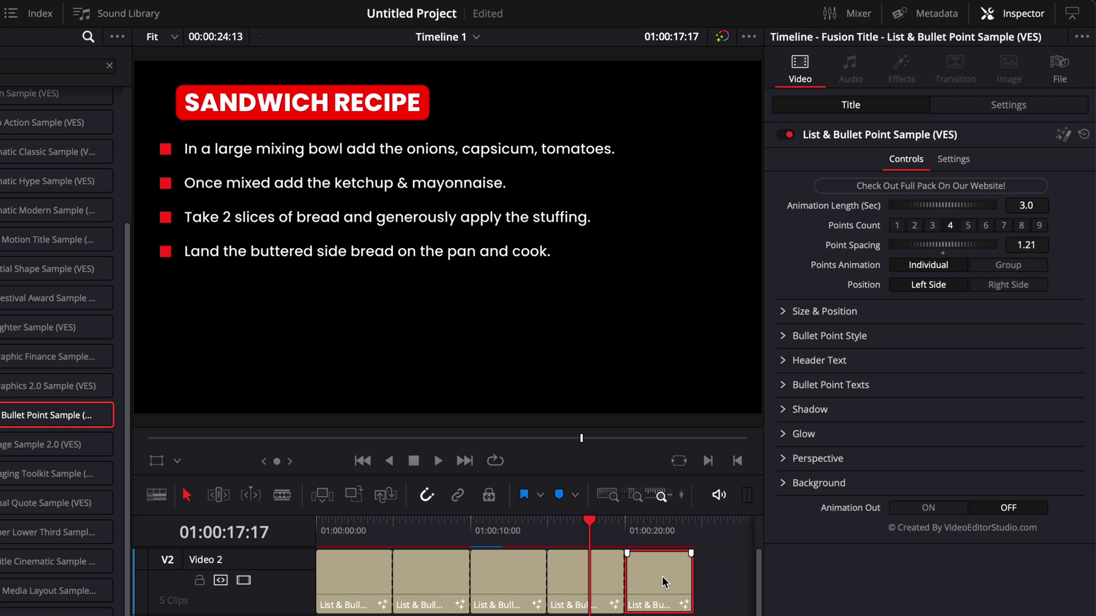
key(Delete)
key(Home)
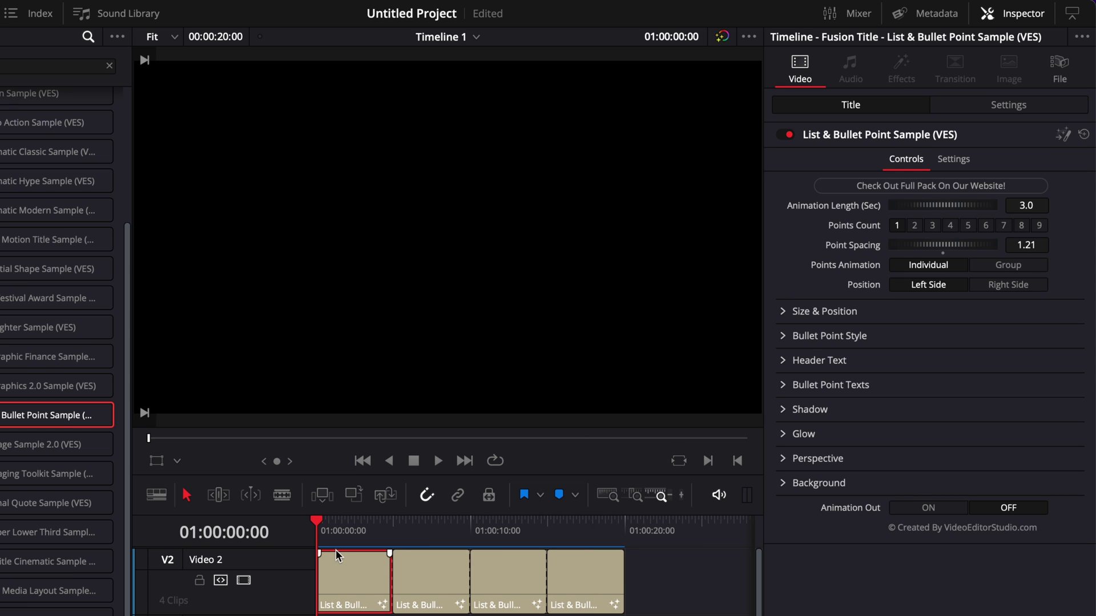
Play the sequence, stop at the last clip, then play the ending to check the group exit.
key(space)
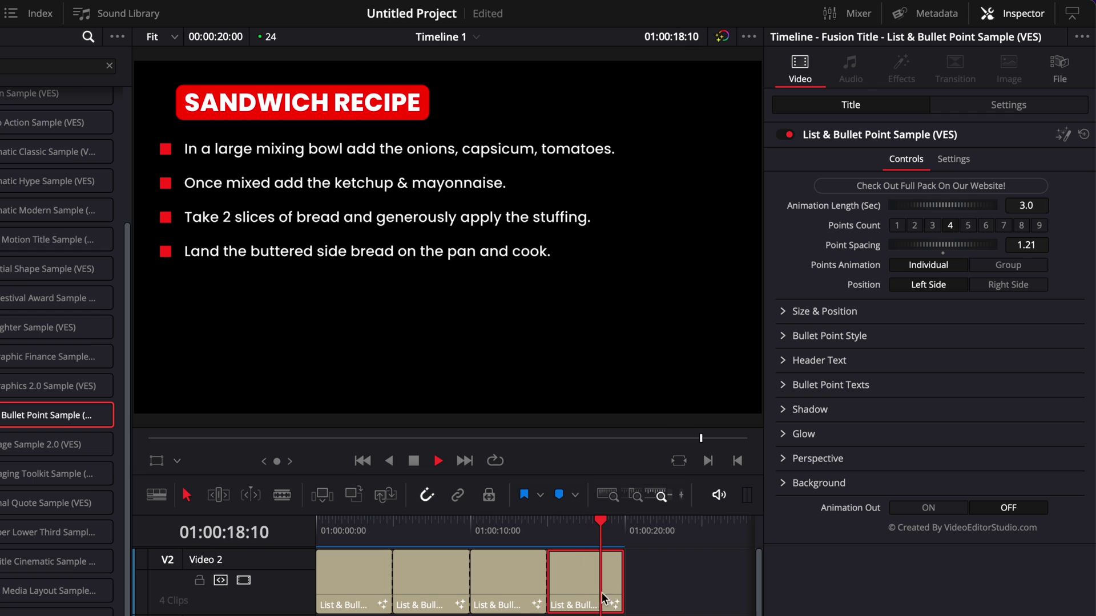
key(space)
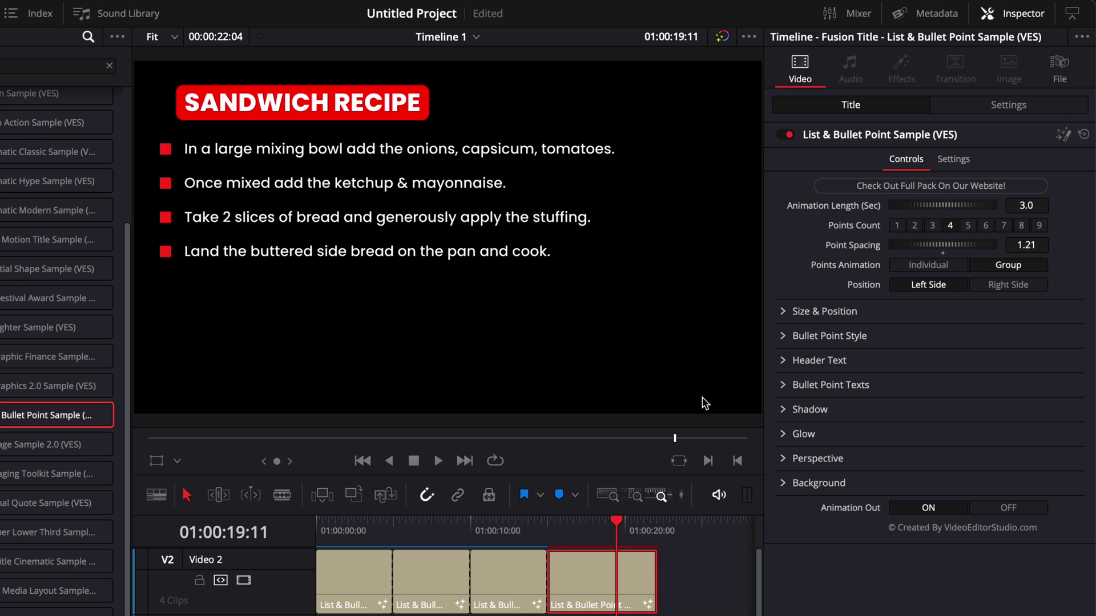
key(space)
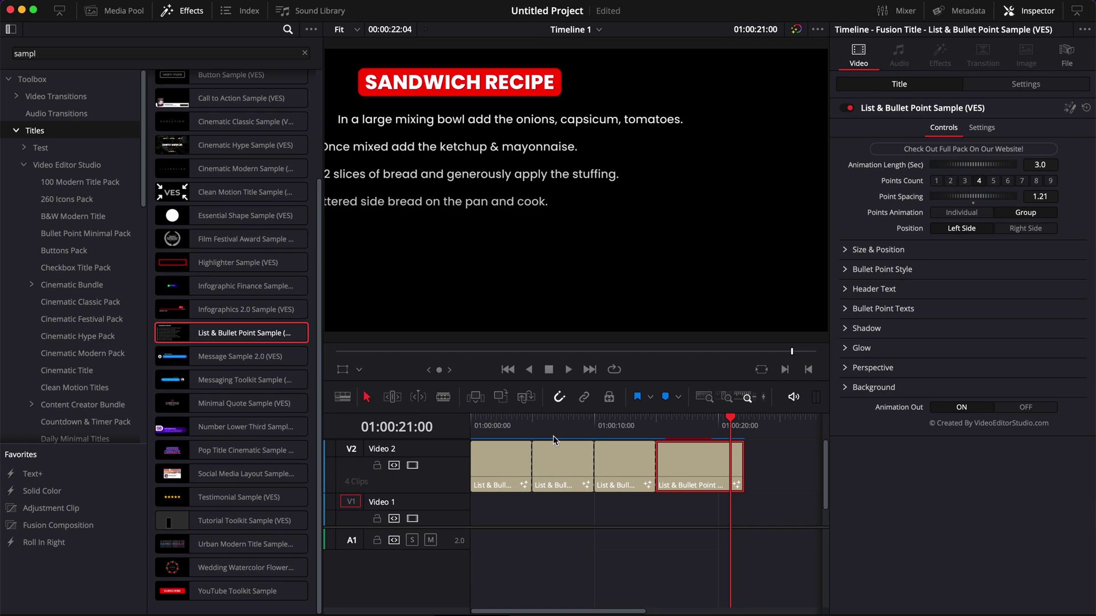
Select the second title clip and preview a List & Bullet Point Pack Bullet Points title.
click(559, 427)
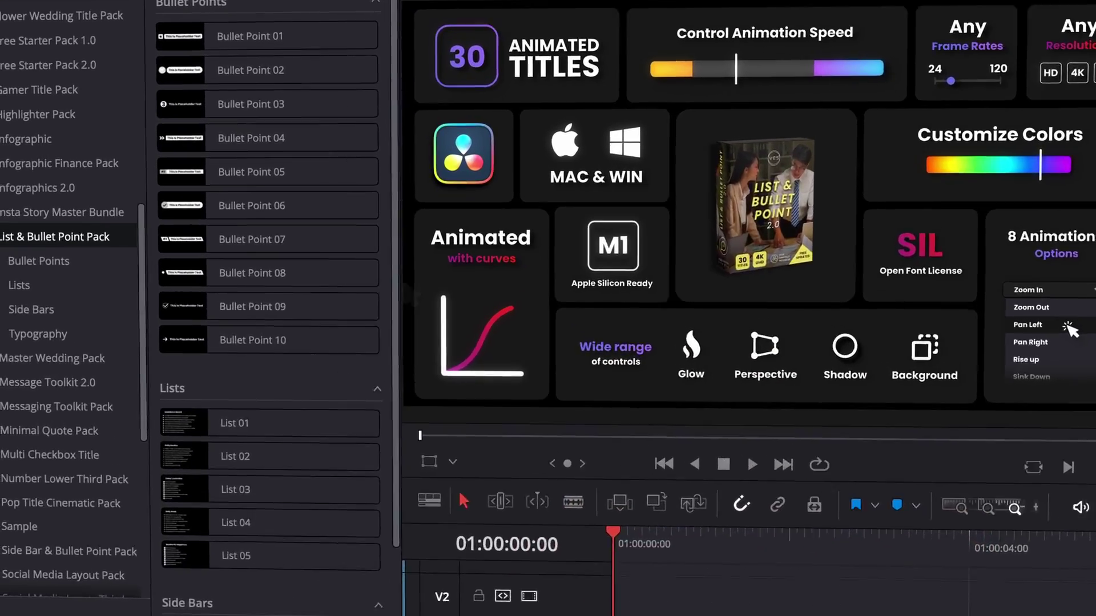
mouse_move(315, 239)
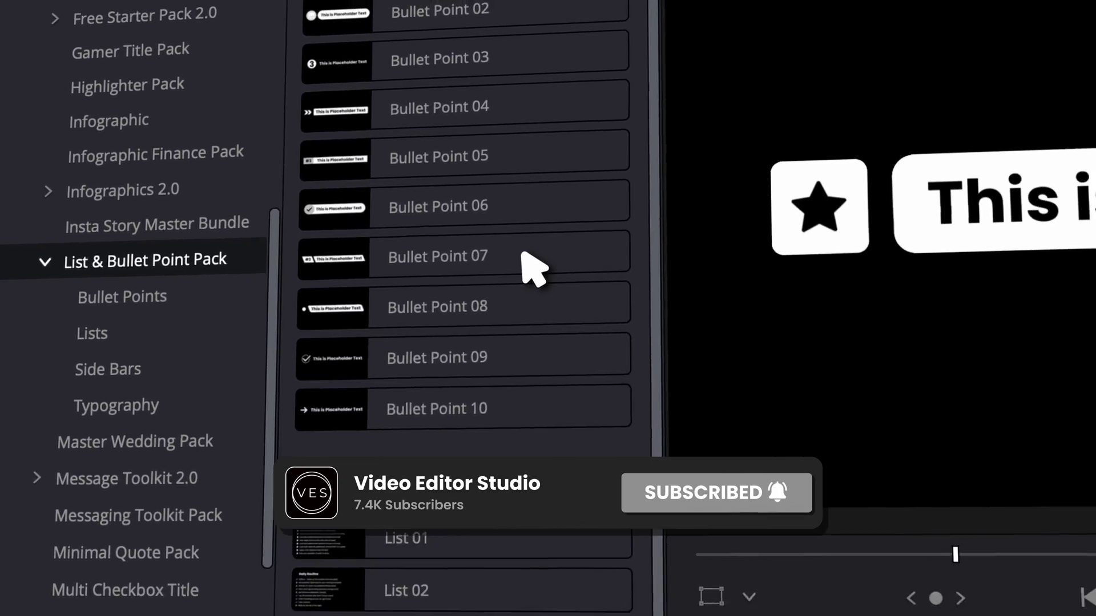